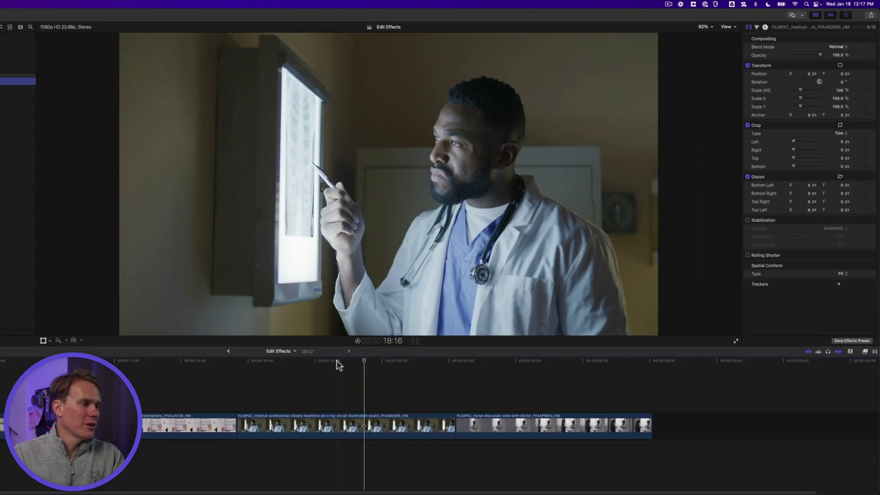
Open the Effects Browser and display the effects in the Blur category
{"action": "left_click", "coordinate": [391, 385]}
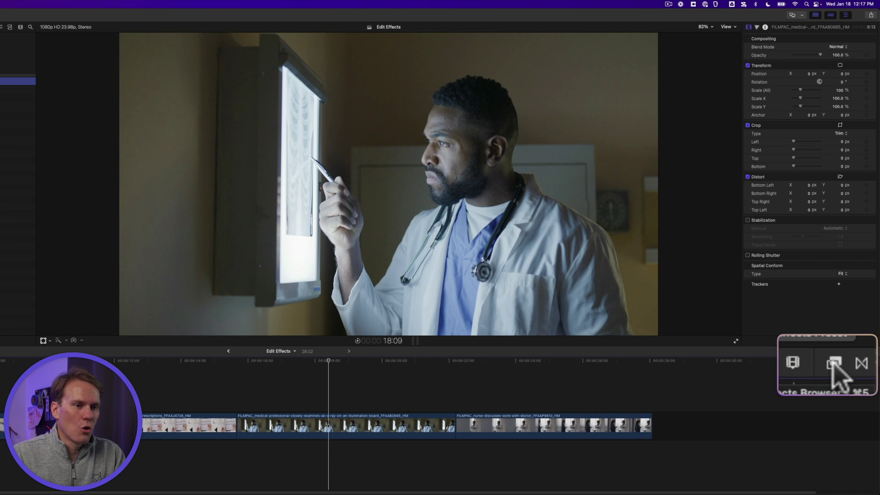
{"action": "key", "text": "super+5"}
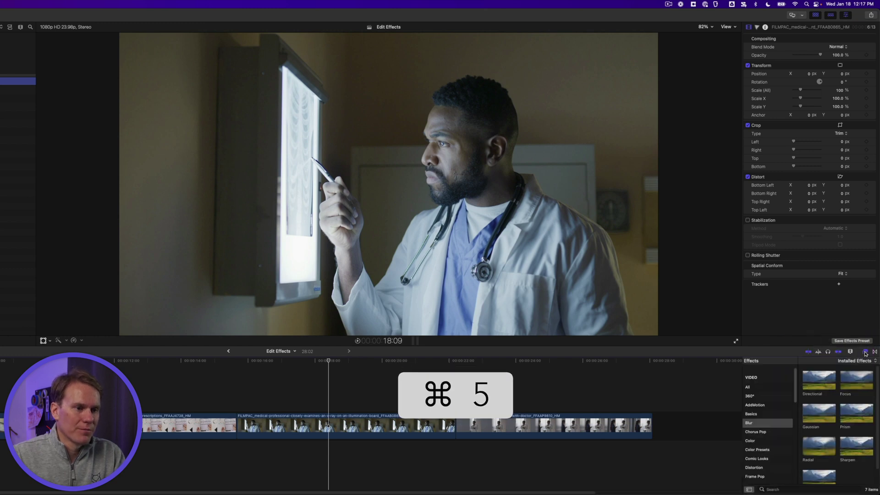
{"action": "scroll", "coordinate": [758, 422], "scroll_direction": "down", "scroll_amount": 3}
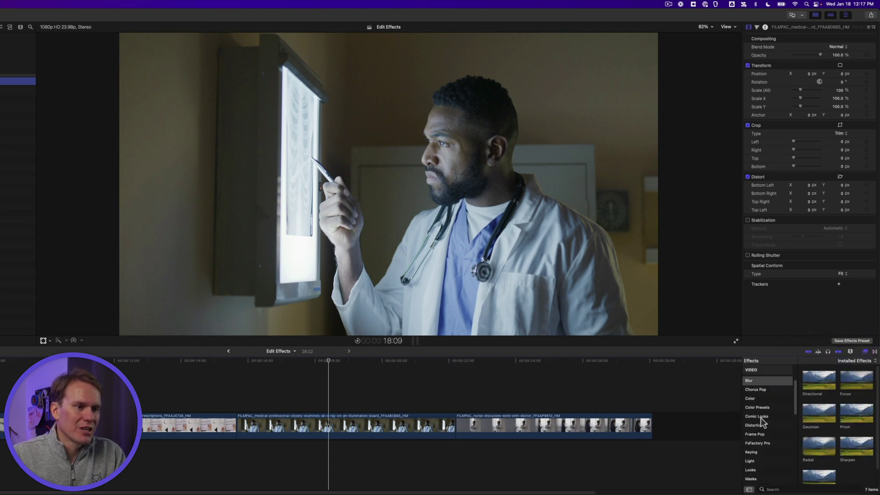
{"action": "scroll", "coordinate": [759, 393], "scroll_direction": "down", "scroll_amount": 2}
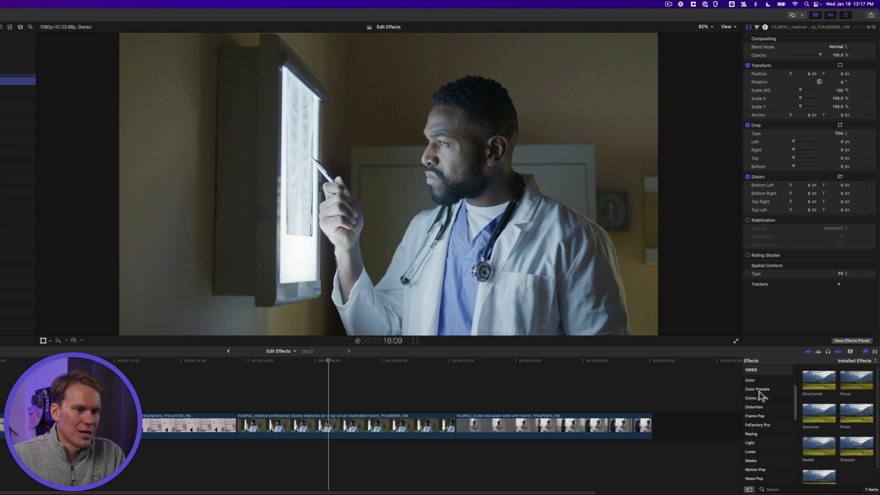
{"action": "scroll", "coordinate": [761, 399], "scroll_direction": "up", "scroll_amount": 3}
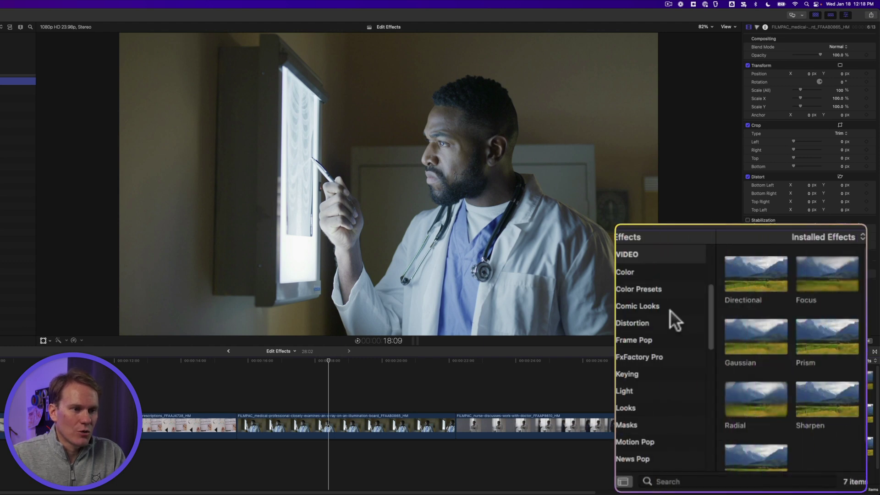
{"action": "left_click", "coordinate": [648, 298]}
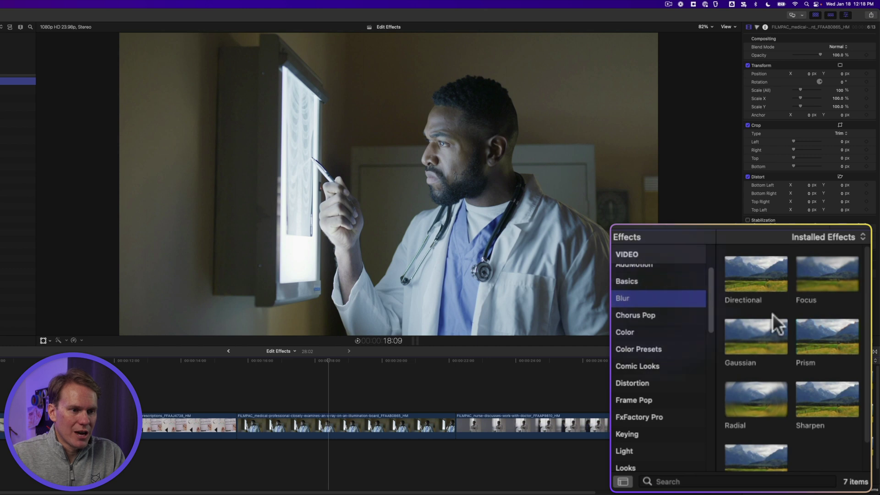
{"action": "scroll", "coordinate": [828, 433], "scroll_direction": "down", "scroll_amount": 2}
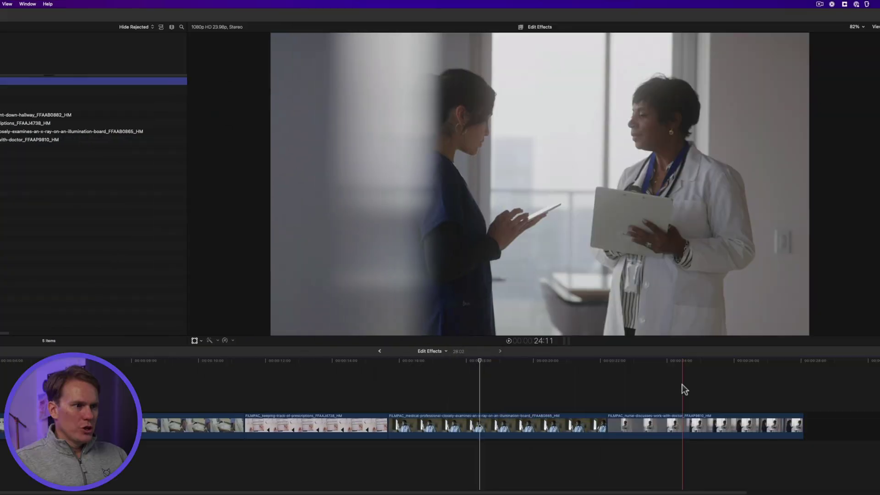
Select the nurse-discusses-work-with-doctor clip, preview the Gaussian blur on it, and apply that effect to the clip
{"action": "left_click", "coordinate": [682, 385]}
{"action": "left_click", "coordinate": [665, 421]}
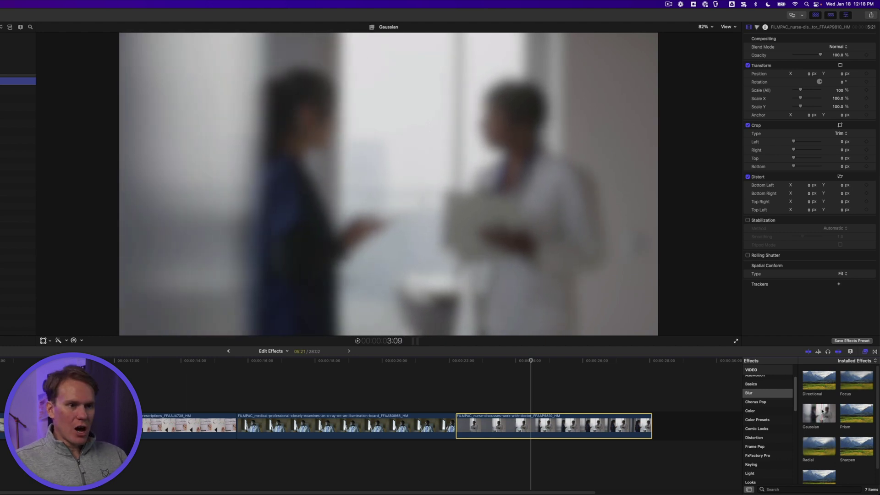
{"action": "key", "text": "alt"}
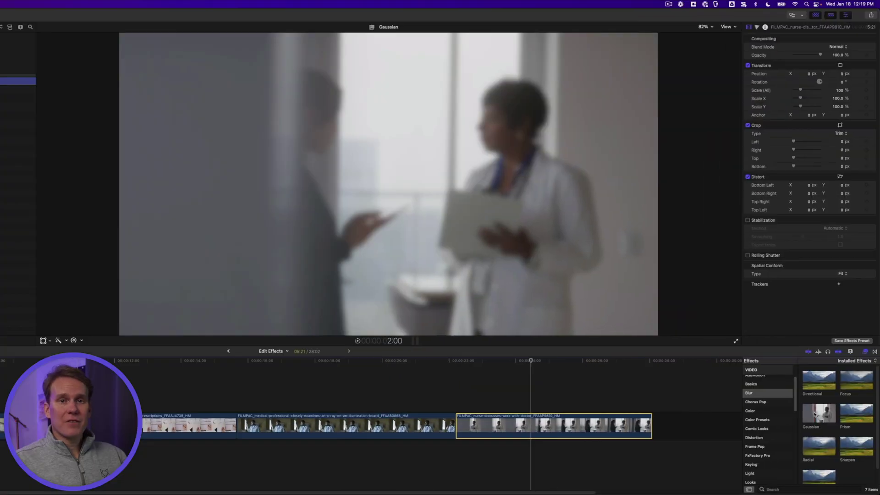
{"action": "left_click_drag", "start_coordinate": [815, 415], "coordinate": [587, 431]}
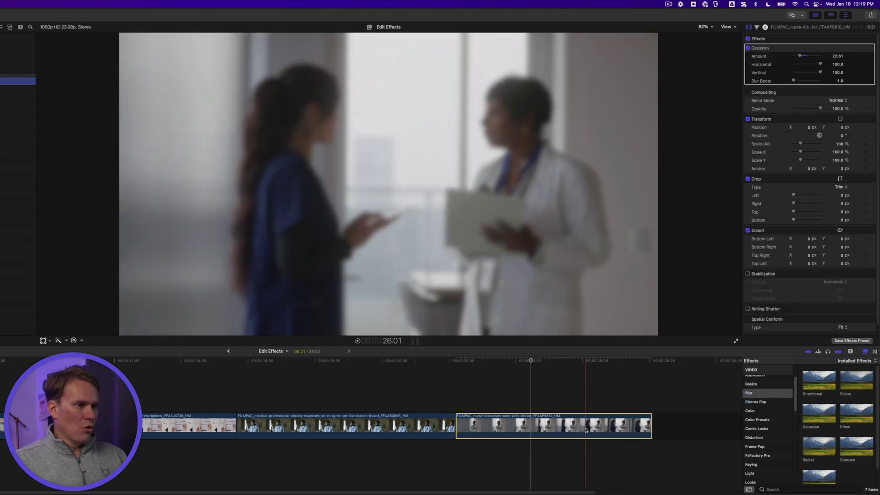
{"action": "key", "text": "super+z"}
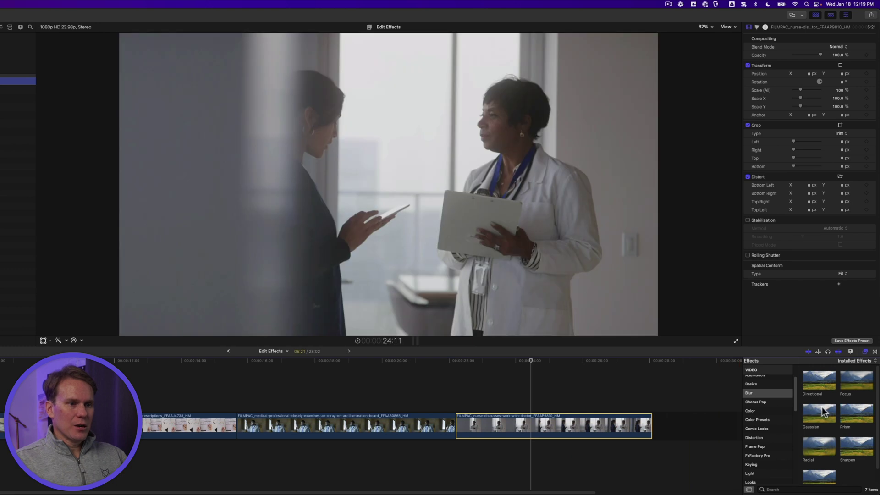
{"action": "double_click", "coordinate": [820, 412]}
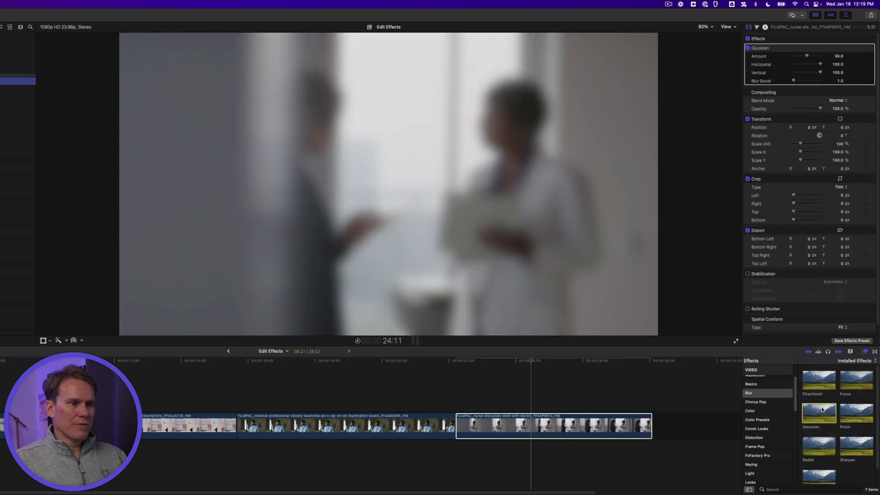
{"action": "left_click", "coordinate": [538, 395]}
{"action": "left_click", "coordinate": [545, 426]}
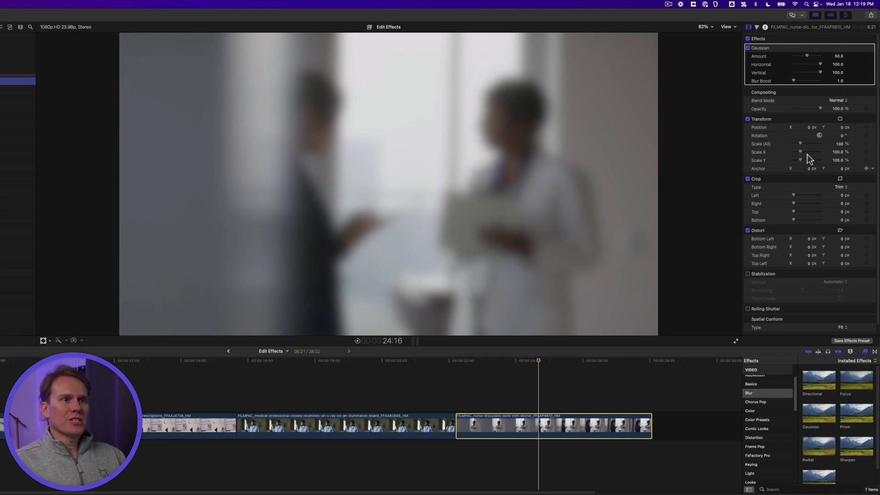
Hide and reshow the Inspector, and select the nurse clip's Gaussian effect in it
{"action": "left_click", "coordinate": [847, 15]}
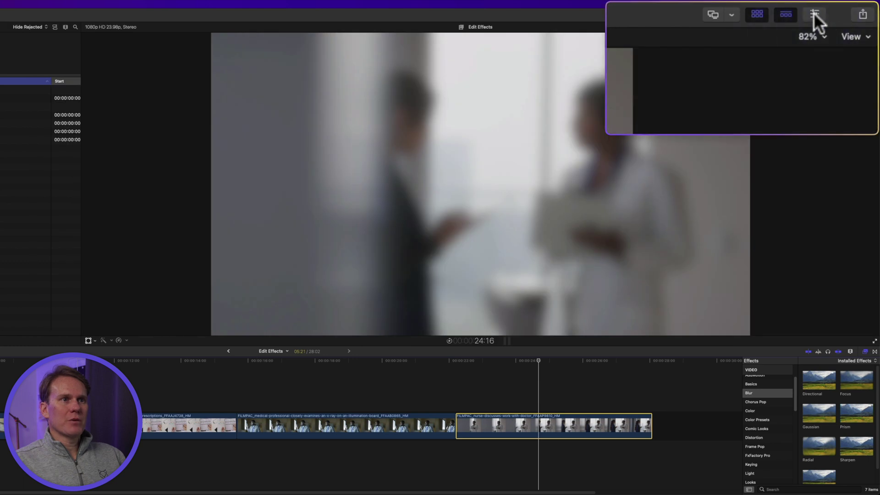
{"action": "left_click", "coordinate": [815, 15]}
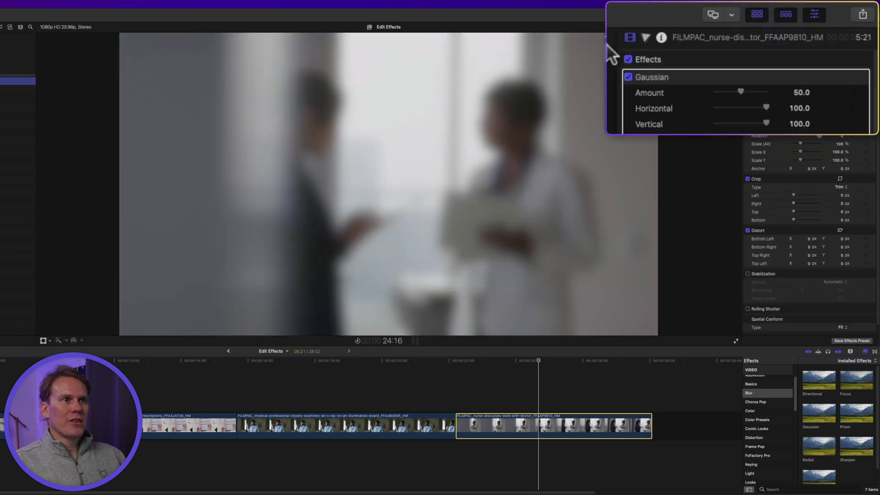
{"action": "key", "text": "Tab"}
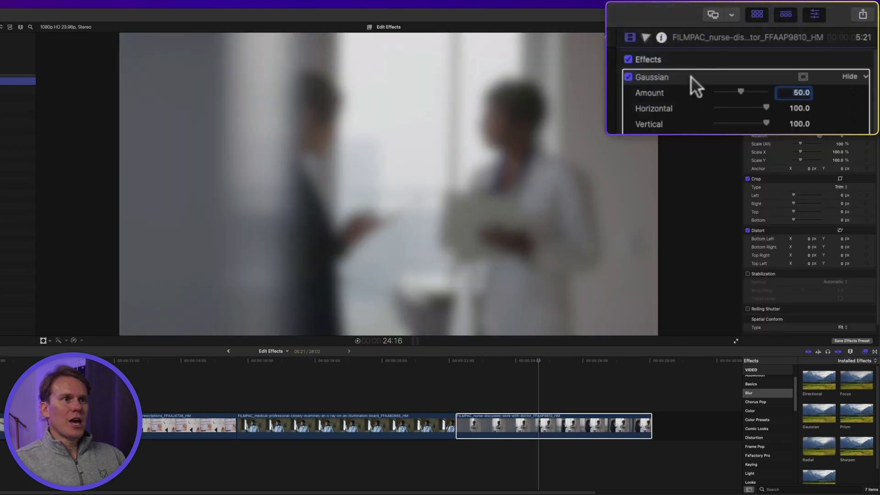
{"action": "left_click", "coordinate": [675, 78]}
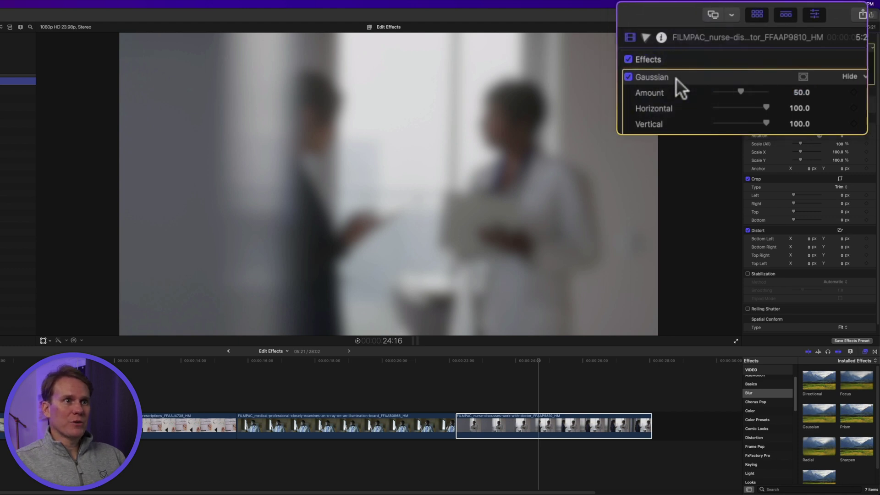
Turn the Gaussian effect off and back on to compare, and delete it from the nurse clip
{"action": "left_click", "coordinate": [747, 48]}
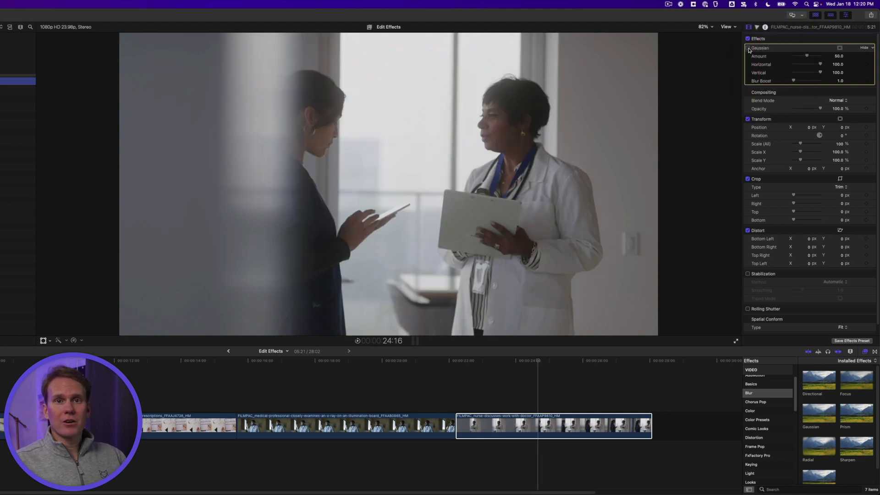
{"action": "left_click", "coordinate": [748, 48]}
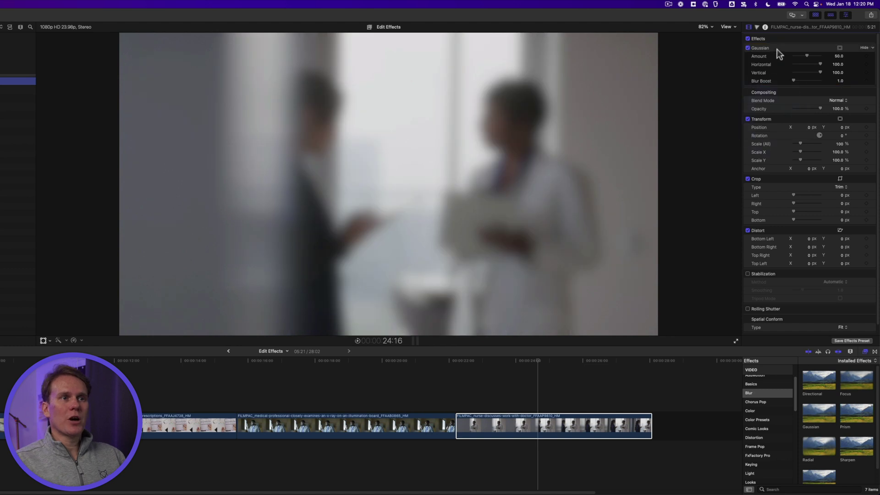
{"action": "left_click", "coordinate": [777, 49]}
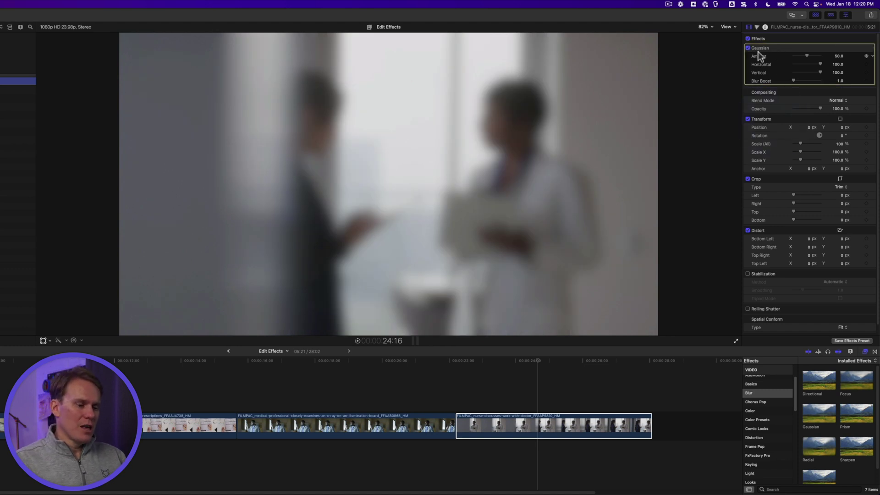
{"action": "key", "text": "BackSpace"}
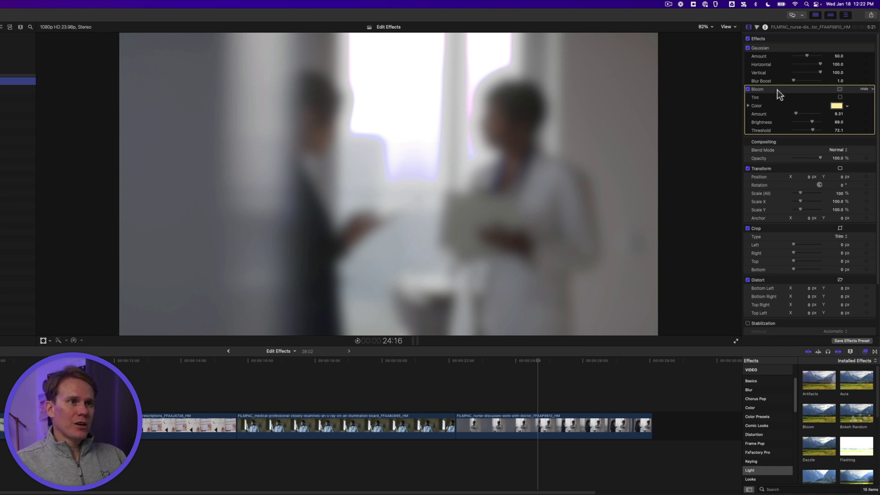
Set the Gaussian Amount to about 49.3 and move the Bloom effect above Gaussian in the nurse clip's effect order
{"action": "left_click_drag", "start_coordinate": [780, 87], "coordinate": [780, 48]}
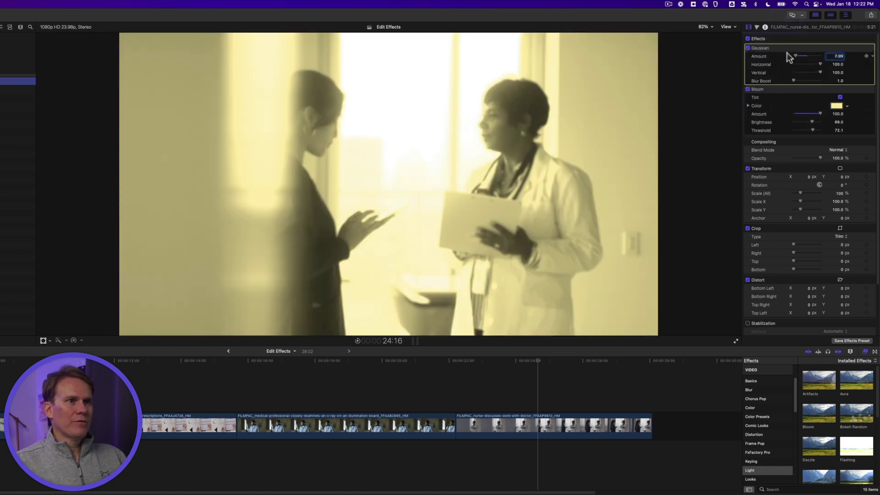
{"action": "left_click_drag", "start_coordinate": [795, 55], "coordinate": [806, 55]}
{"action": "left_click", "coordinate": [835, 95]}
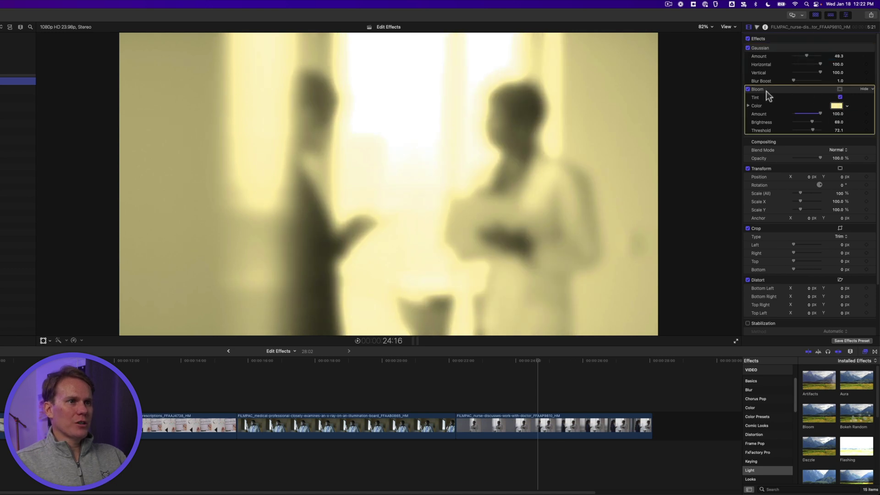
{"action": "left_click_drag", "start_coordinate": [762, 90], "coordinate": [763, 53]}
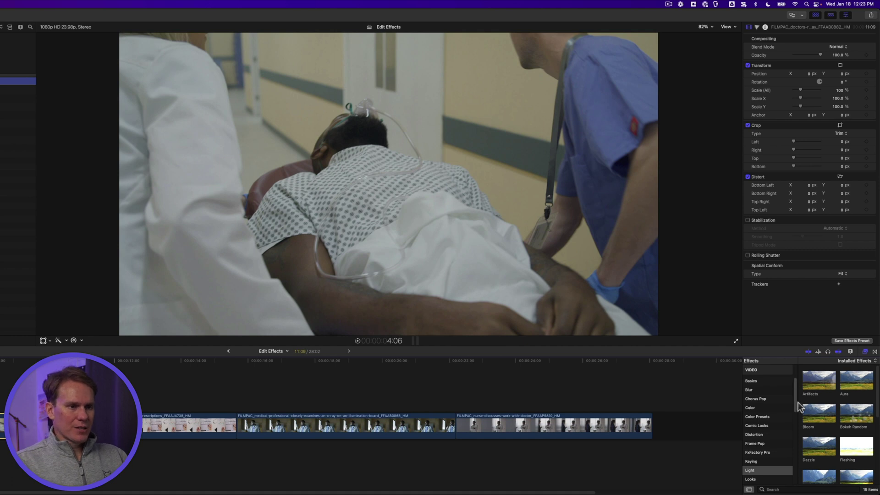
Apply the Zoom effect from the Blur category to the doctors-rush-sick-patient-down-hallway clip
{"action": "scroll", "coordinate": [764, 395], "scroll_direction": "up", "scroll_amount": 1}
{"action": "left_click", "coordinate": [768, 404]}
{"action": "scroll", "coordinate": [845, 423], "scroll_direction": "down", "scroll_amount": 1}
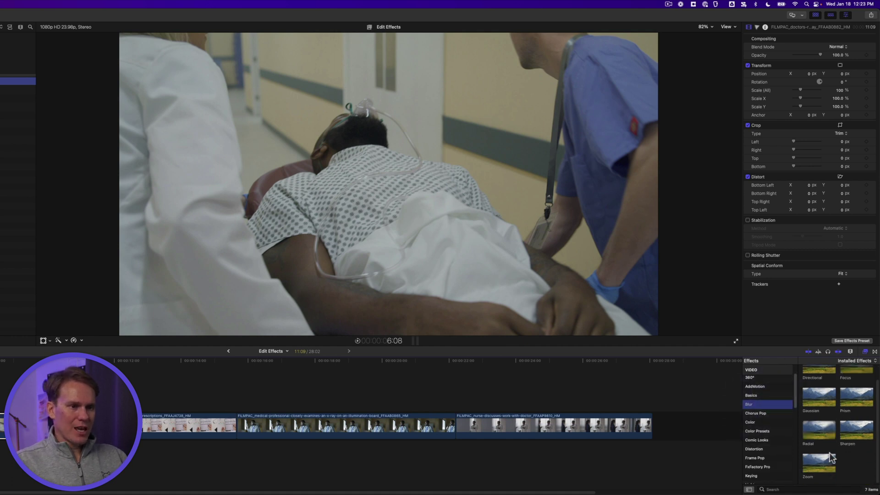
{"action": "left_click_drag", "start_coordinate": [827, 467], "coordinate": [333, 428]}
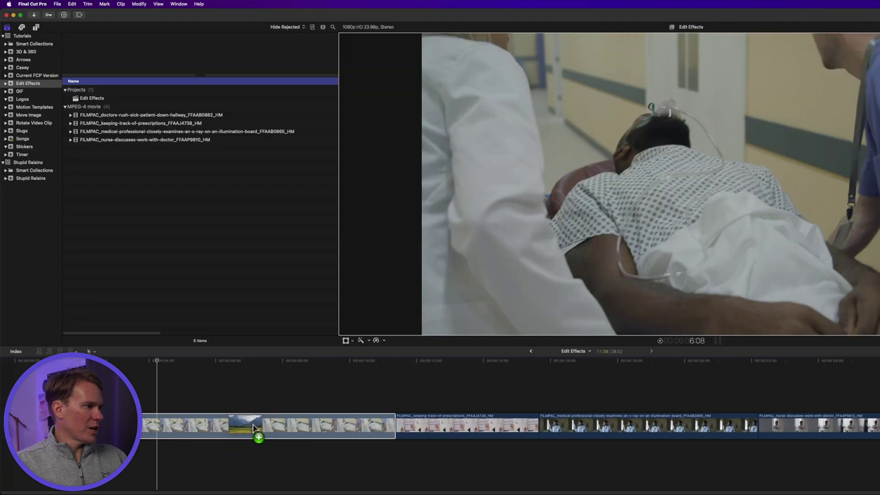
{"action": "left_click_drag", "start_coordinate": [256, 436], "coordinate": [252, 428]}
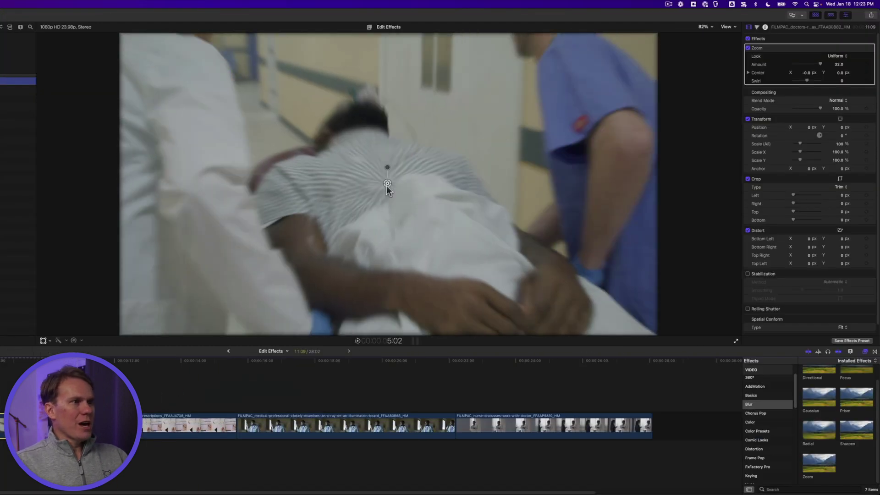
Reposition the Zoom blur's center over the patient at about X -0.09, Y 0.15 and raise its Amount to about 69.4
{"action": "left_click_drag", "start_coordinate": [387, 183], "coordinate": [367, 118]}
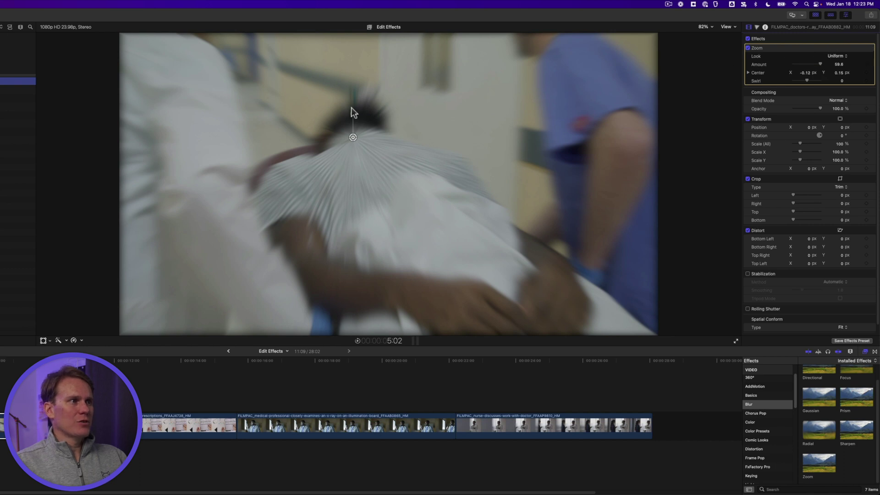
{"action": "left_click_drag", "start_coordinate": [353, 113], "coordinate": [352, 111]}
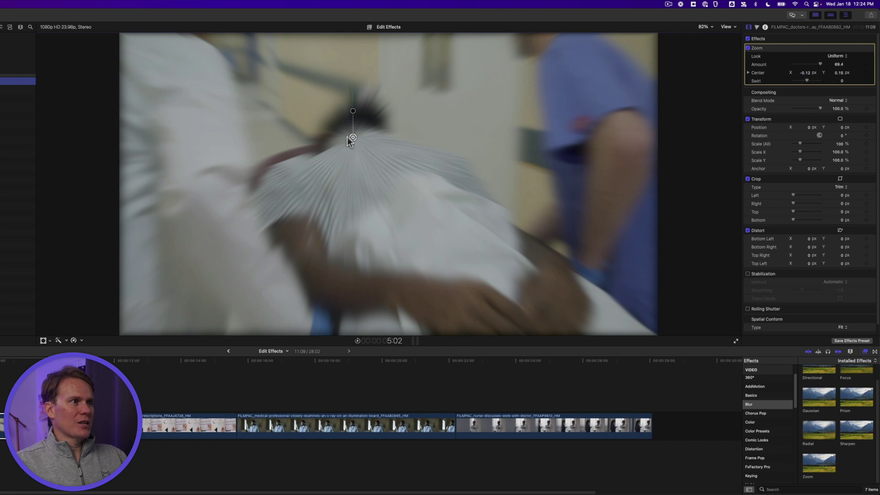
{"action": "mouse_move", "coordinate": [351, 138]}
{"action": "left_mouse_down"}
{"action": "mouse_move", "coordinate": [363, 166]}
{"action": "mouse_move", "coordinate": [376, 133]}
{"action": "mouse_move", "coordinate": [349, 143]}
{"action": "mouse_move", "coordinate": [378, 168]}
{"action": "mouse_move", "coordinate": [363, 120]}
{"action": "mouse_move", "coordinate": [350, 161]}
{"action": "mouse_move", "coordinate": [361, 139]}
{"action": "left_mouse_up"}
Set the Zoom blur's Swirl to about -0.4, and try the Variable look before returning it to Uniform
{"action": "left_click_drag", "start_coordinate": [805, 81], "coordinate": [801, 81]}
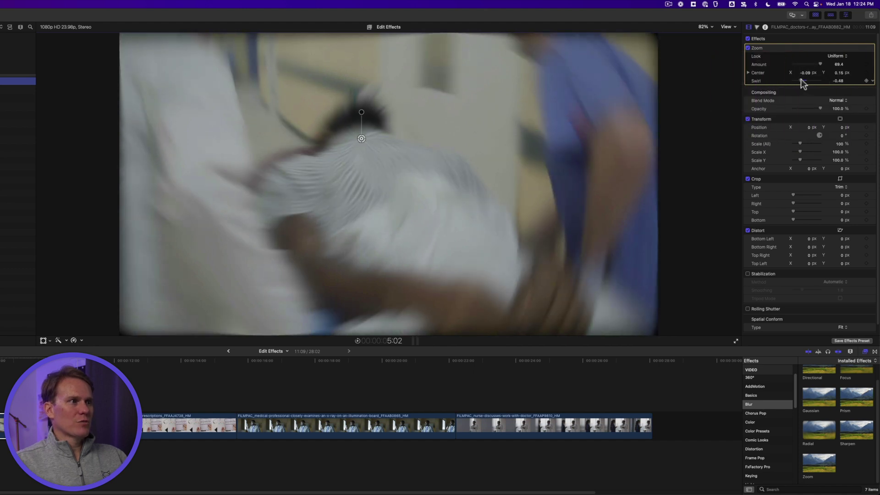
{"action": "left_click", "coordinate": [837, 55]}
{"action": "left_click", "coordinate": [839, 49]}
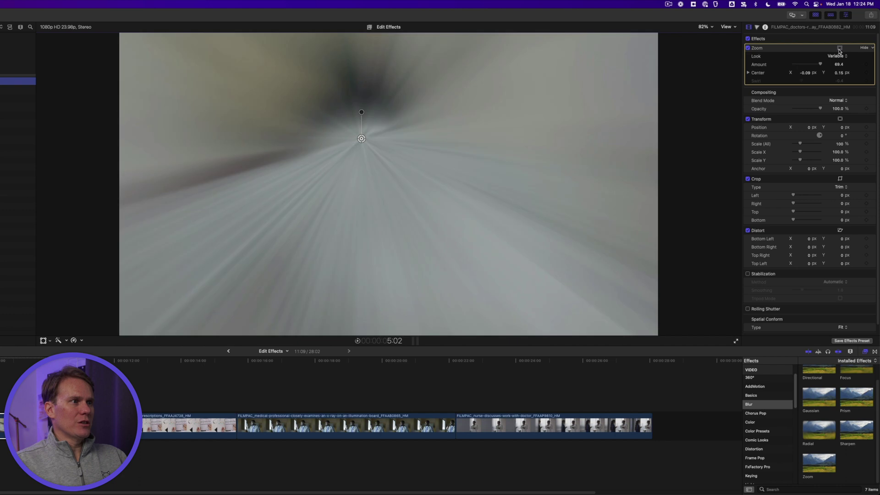
{"action": "left_click", "coordinate": [838, 65]}
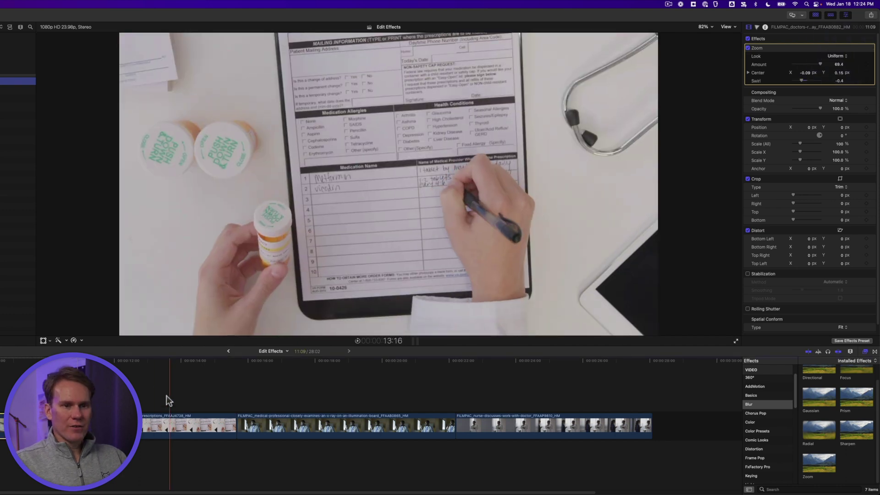
Apply the Warm effect from Color Presets to the nurse-discusses-work-with-doctor clip
{"action": "left_click", "coordinate": [502, 426]}
{"action": "left_click", "coordinate": [760, 430]}
{"action": "scroll", "coordinate": [819, 414], "scroll_direction": "down", "scroll_amount": 1}
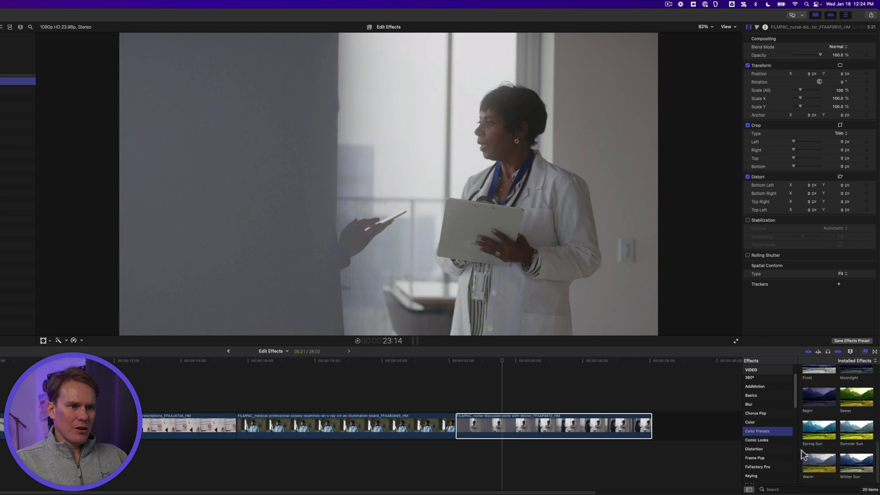
{"action": "left_click_drag", "start_coordinate": [815, 468], "coordinate": [512, 424]}
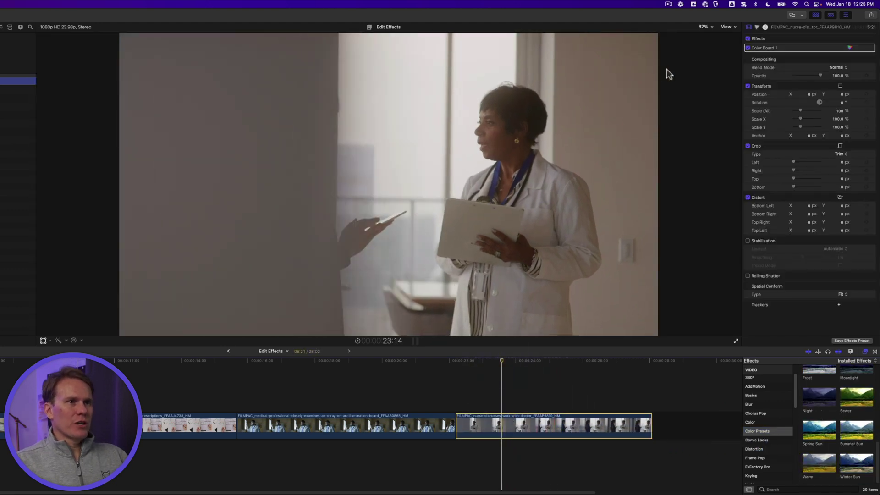
{"action": "left_click", "coordinate": [747, 48]}
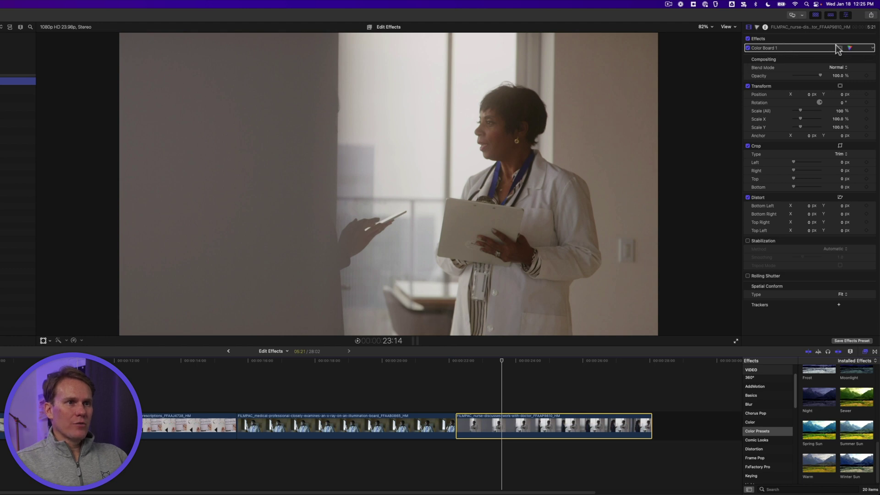
On the nurse clip's Color Board, set the Midtones color to 31°, 34% and the Shadows color to about 67°, 5%
{"action": "left_click", "coordinate": [756, 27]}
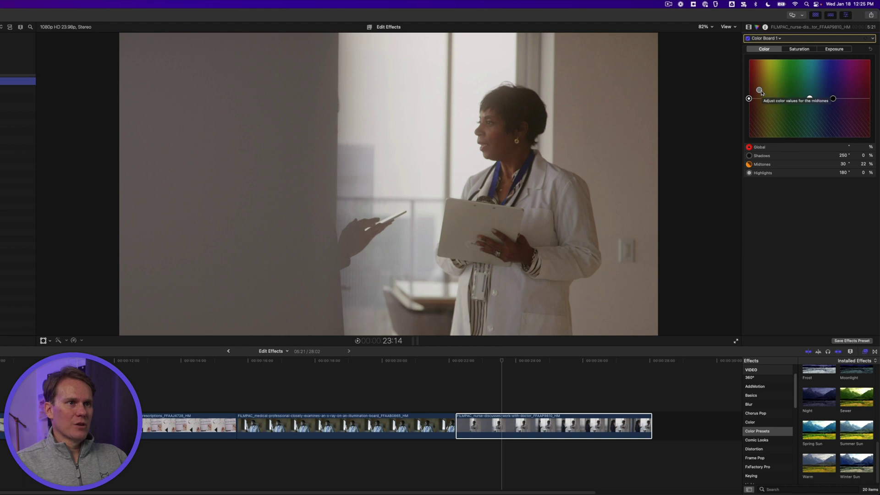
{"action": "left_click", "coordinate": [811, 50]}
{"action": "left_click", "coordinate": [764, 49]}
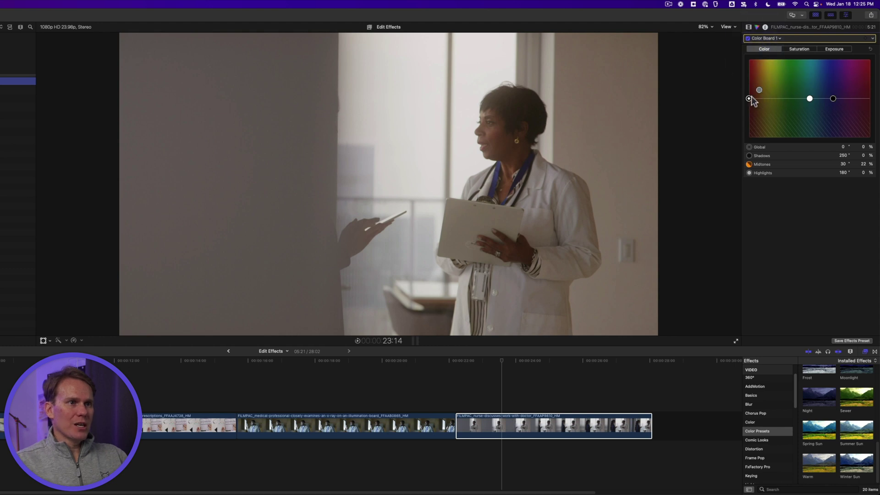
{"action": "left_click_drag", "start_coordinate": [758, 90], "coordinate": [759, 85]}
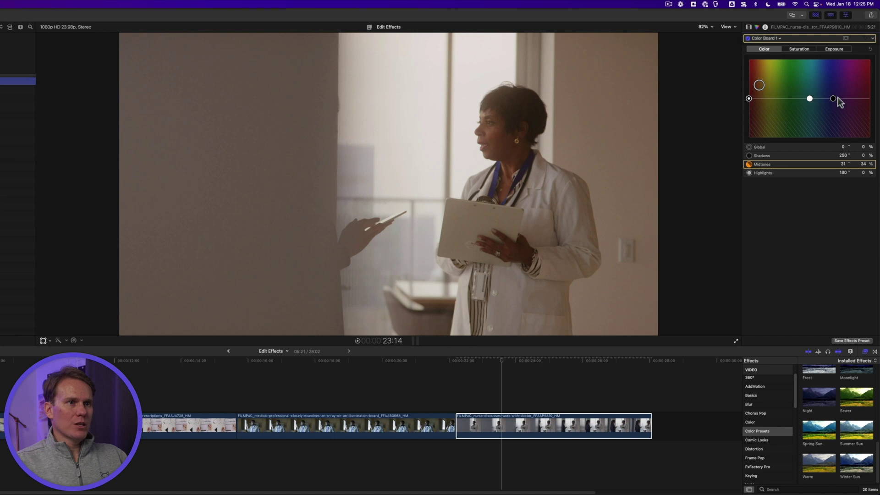
{"action": "left_click_drag", "start_coordinate": [832, 99], "coordinate": [831, 98]}
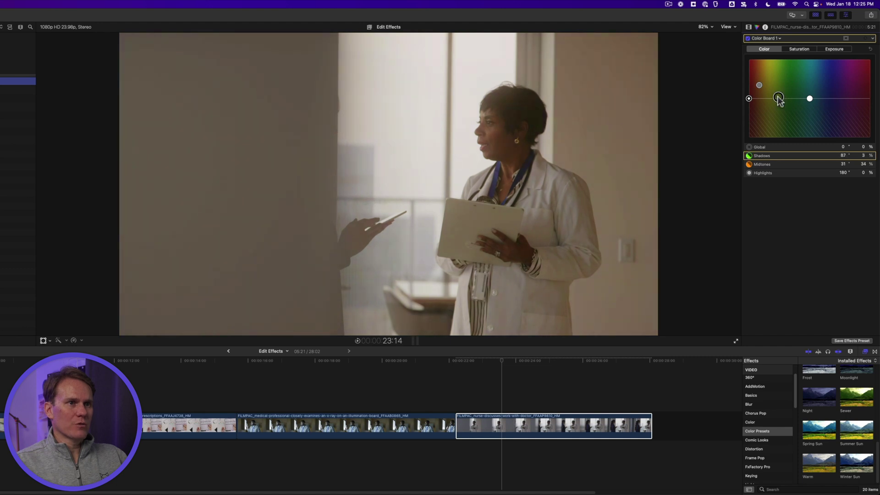
{"action": "left_click_drag", "start_coordinate": [773, 100], "coordinate": [771, 97]}
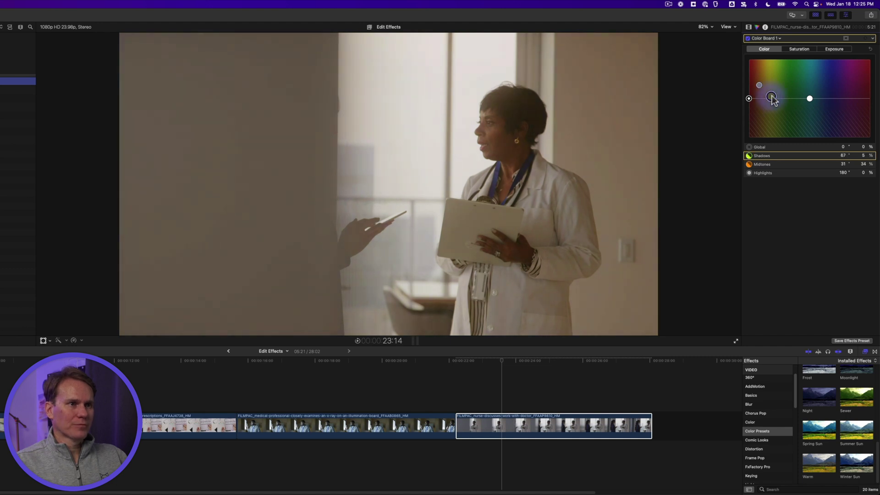
{"action": "left_click", "coordinate": [748, 39]}
Set the Color Board's exposure to Shadows -19%, Highlights 14% and Global 10%
{"action": "left_click", "coordinate": [832, 48]}
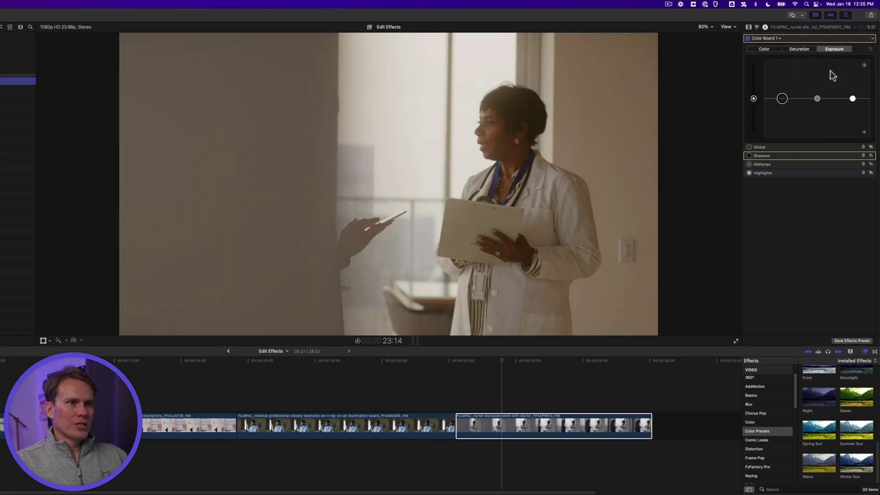
{"action": "left_click_drag", "start_coordinate": [784, 103], "coordinate": [782, 107]}
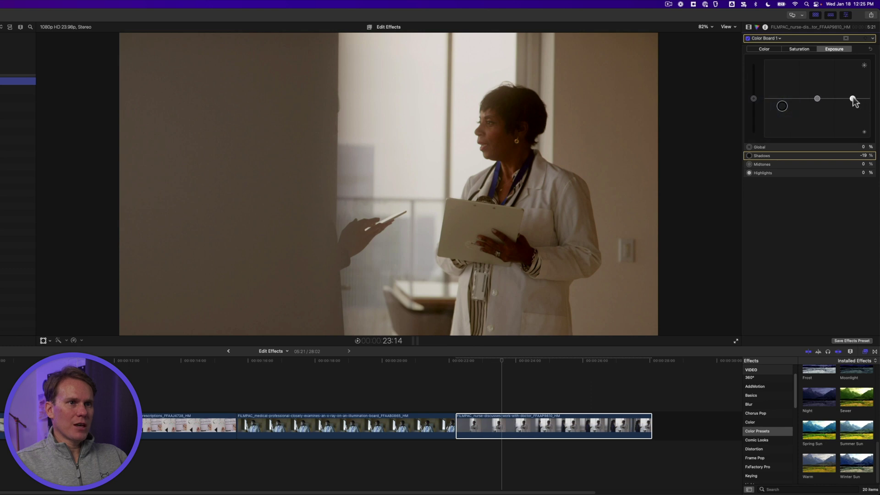
{"action": "left_click_drag", "start_coordinate": [852, 98], "coordinate": [853, 95]}
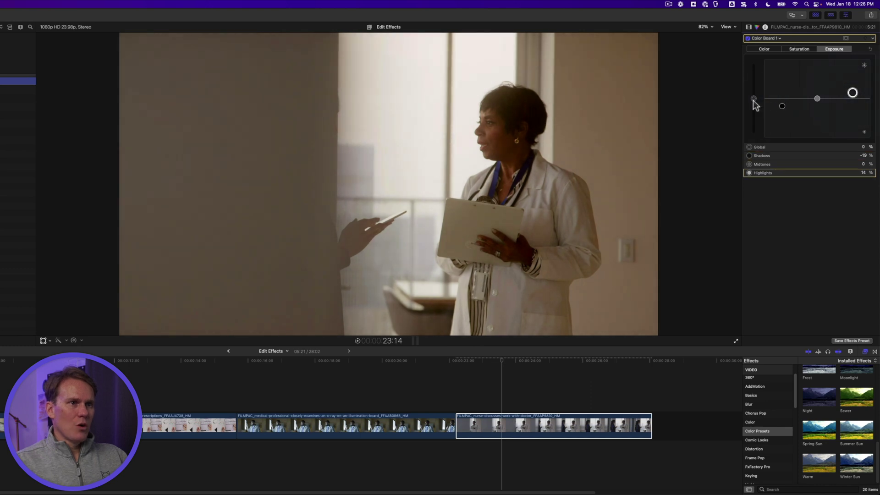
{"action": "left_click_drag", "start_coordinate": [754, 101], "coordinate": [754, 93]}
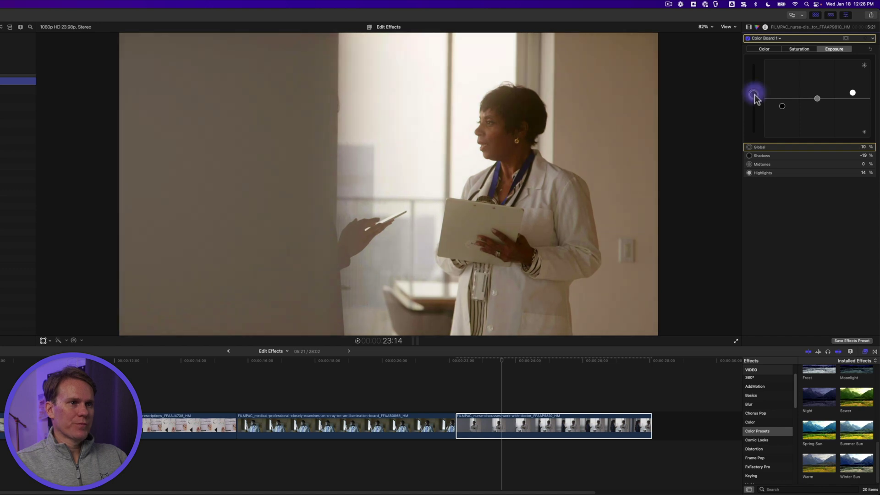
Apply the Bad TV effect from Stylize to the medical-professional-closely-examines-an-x-ray clip and play it back
{"action": "left_click", "coordinate": [345, 426]}
{"action": "scroll", "coordinate": [780, 420], "scroll_direction": "down", "scroll_amount": 6}
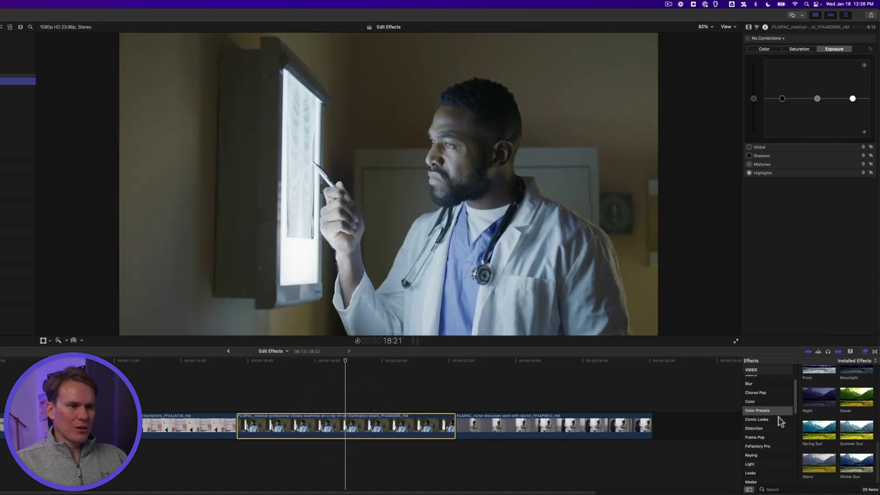
{"action": "left_click", "coordinate": [764, 441]}
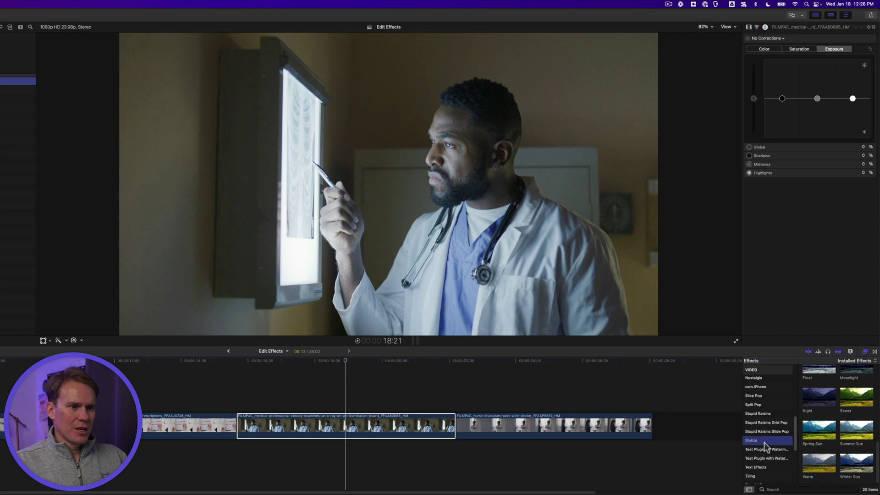
{"action": "scroll", "coordinate": [863, 419], "scroll_direction": "up", "scroll_amount": 2}
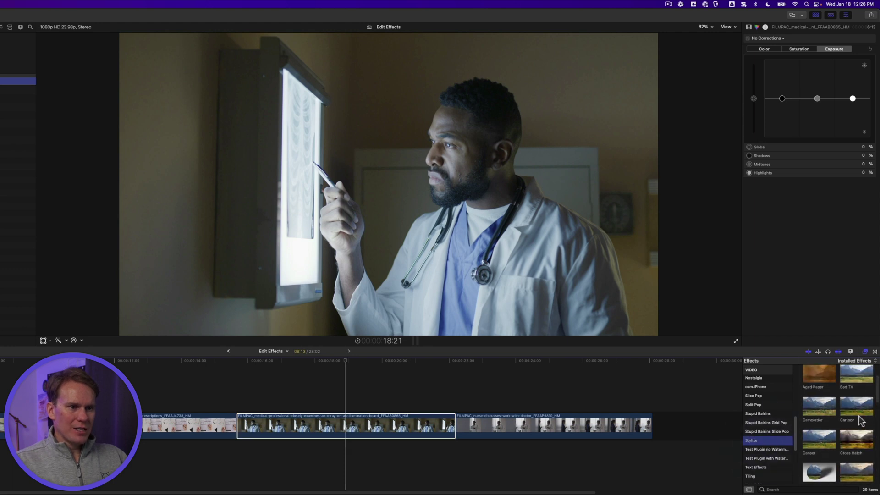
{"action": "left_click_drag", "start_coordinate": [858, 403], "coordinate": [362, 426]}
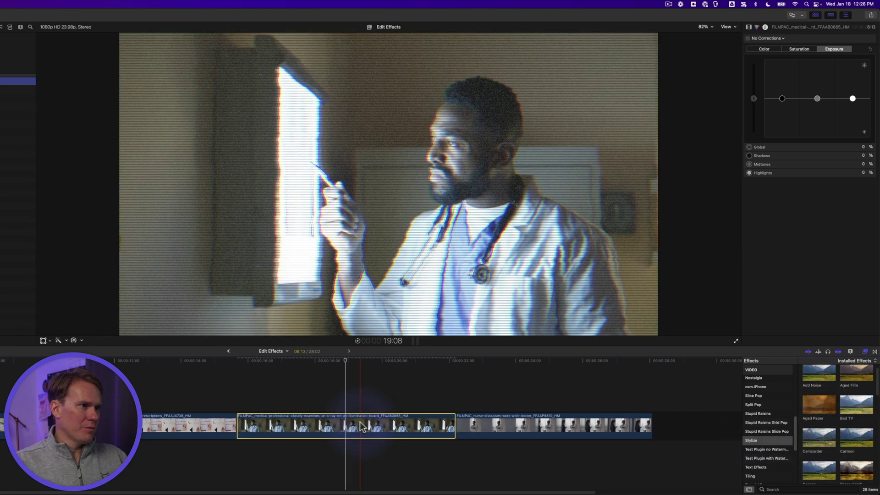
{"action": "key", "text": "space"}
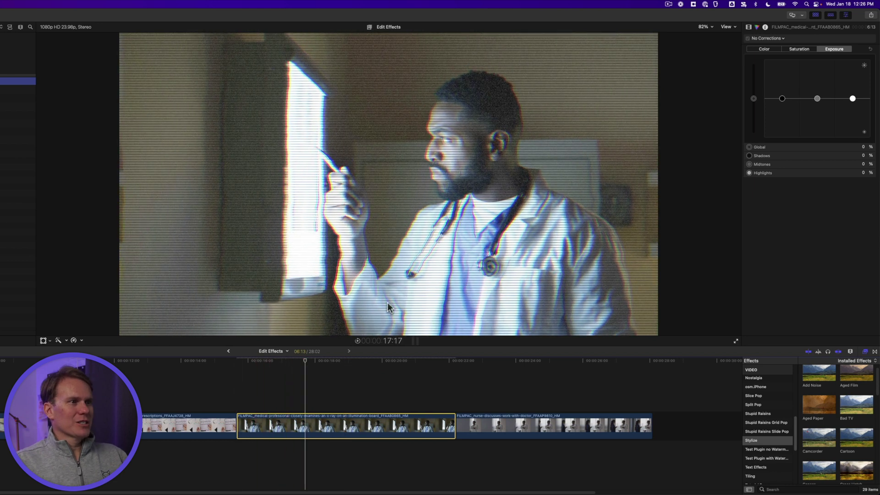
Raise the Bad TV effect's Amount to about 50.5 and set its Static Type to TV static
{"action": "left_click", "coordinate": [748, 27]}
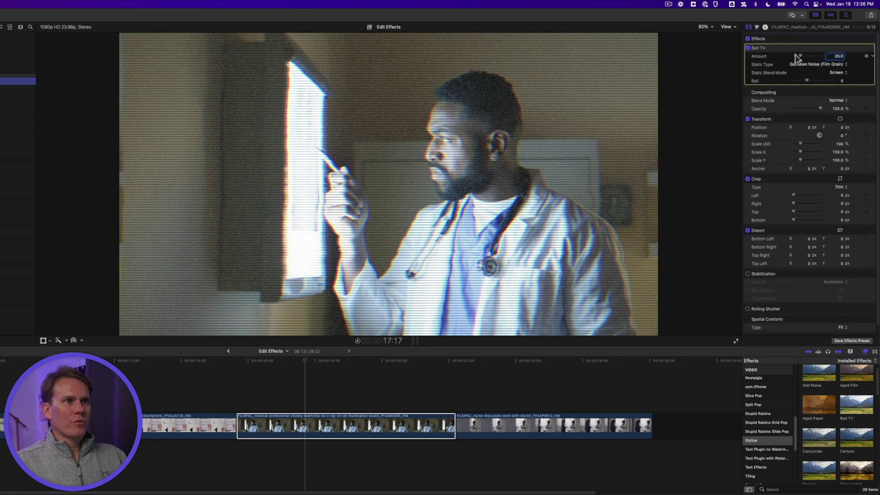
{"action": "left_click_drag", "start_coordinate": [800, 54], "coordinate": [808, 54]}
{"action": "left_click", "coordinate": [810, 65]}
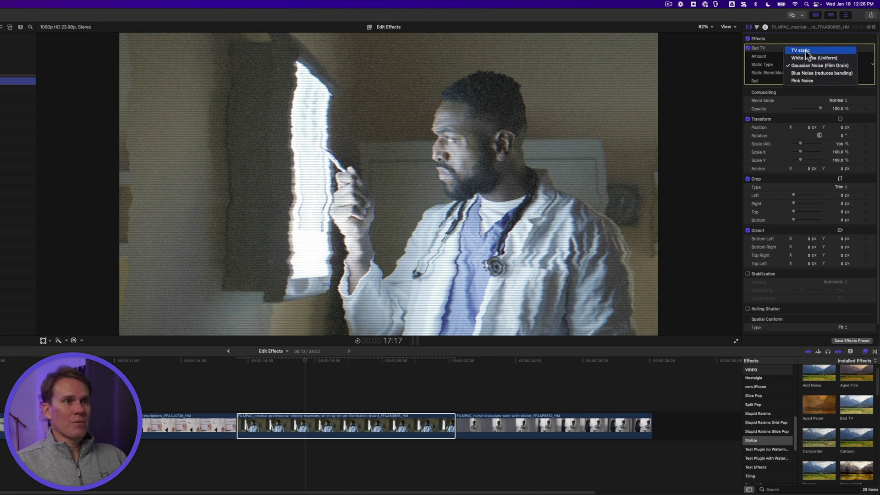
{"action": "left_click", "coordinate": [804, 50]}
Try Add as the Bad TV effect's Static Blend Mode, and settle on Multiply
{"action": "left_click", "coordinate": [837, 72]}
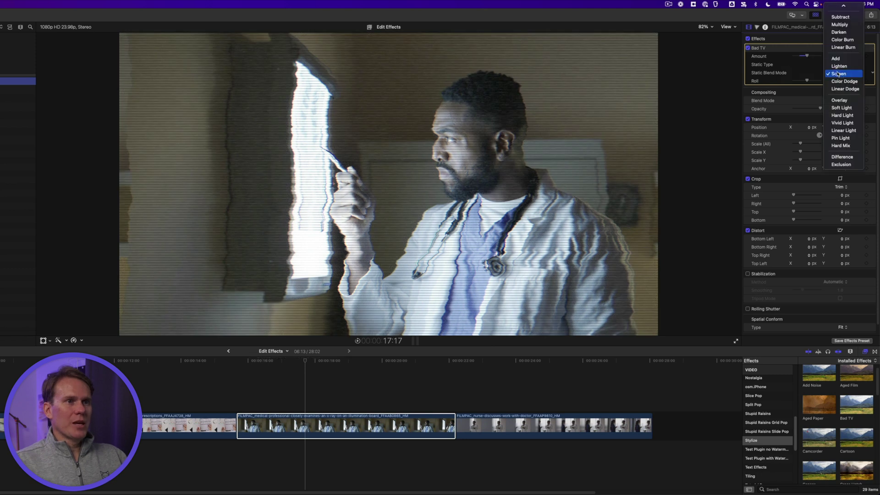
{"action": "left_click", "coordinate": [835, 58]}
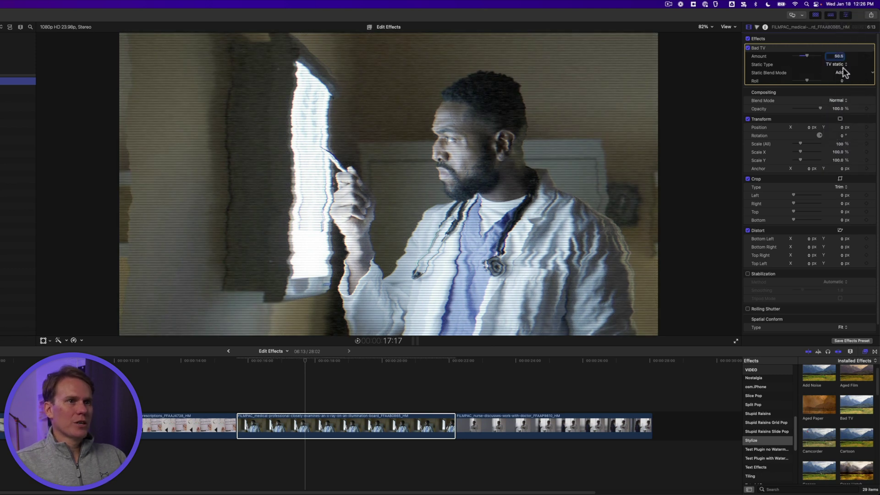
{"action": "left_click", "coordinate": [843, 71]}
{"action": "left_click", "coordinate": [843, 42]}
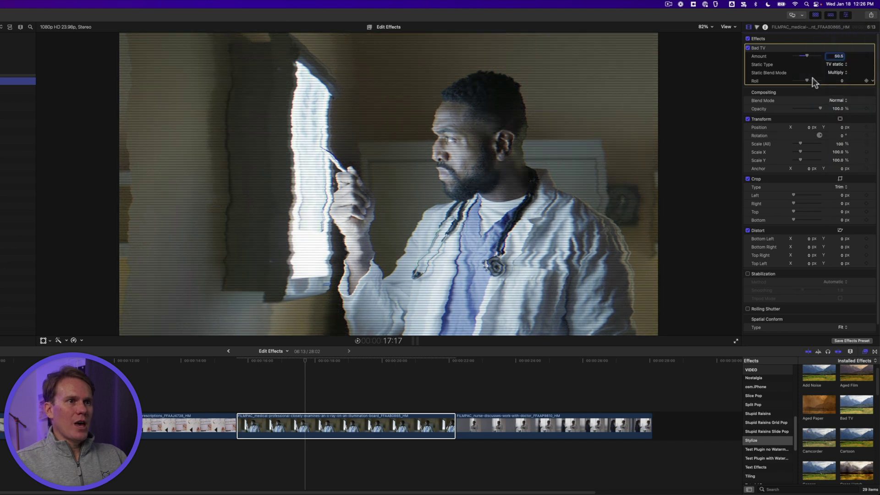
Set the Bad TV effect's Roll to about 27 and play the x-ray clip from its start
{"action": "left_click_drag", "start_coordinate": [807, 79], "coordinate": [809, 78]}
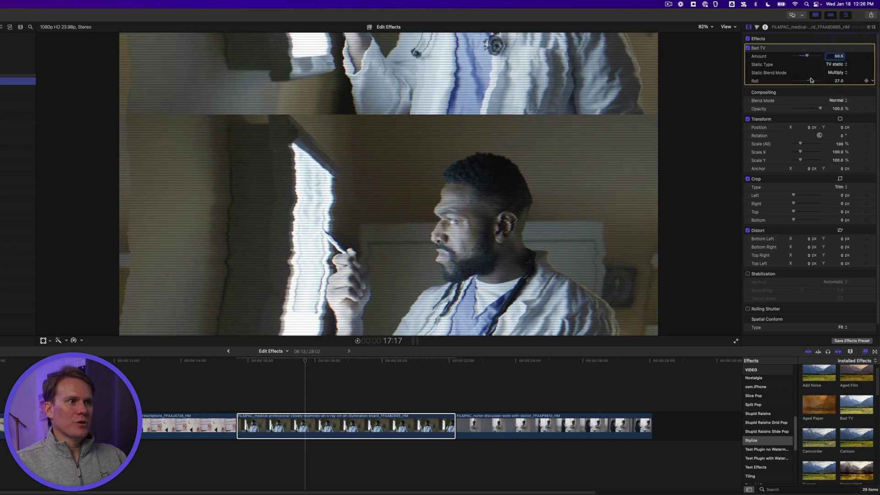
{"action": "left_click", "coordinate": [236, 390]}
{"action": "key", "text": "space"}
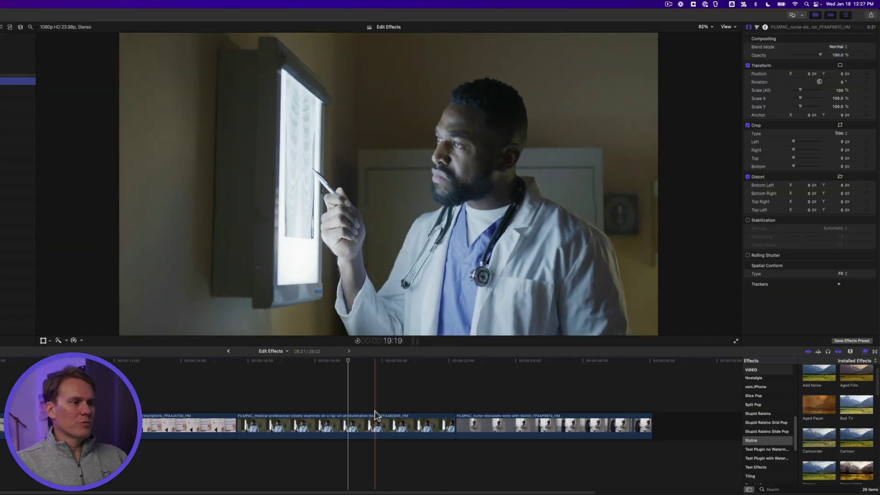
Apply the default video effect, Color Board, to the keeping-track-of-prescriptions clip
{"action": "left_click", "coordinate": [374, 415]}
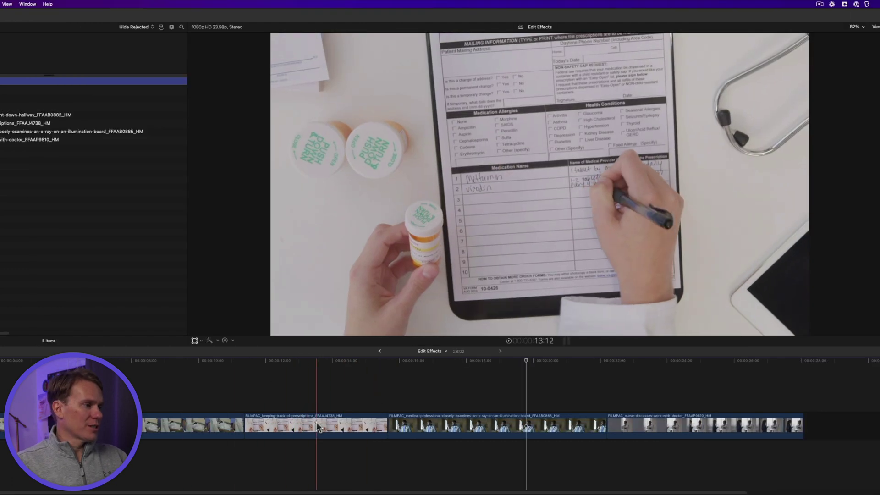
{"action": "left_click", "coordinate": [159, 420]}
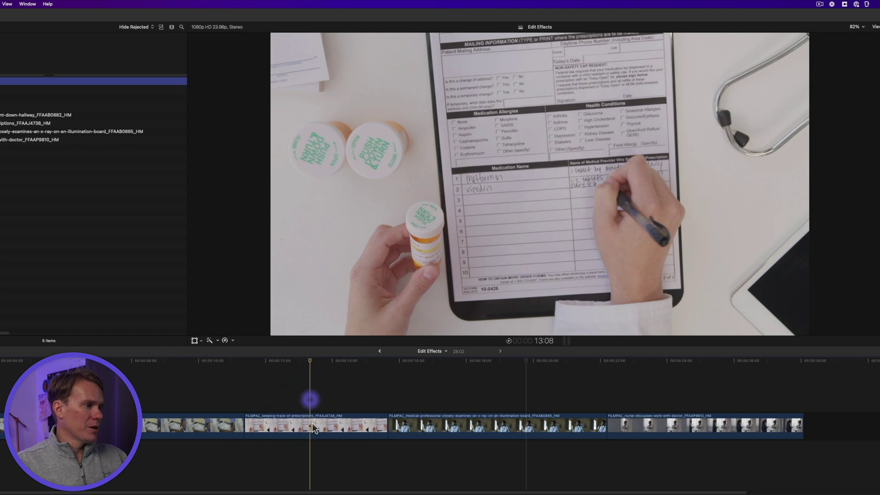
{"action": "left_click", "coordinate": [313, 424]}
{"action": "key", "text": "alt+e"}
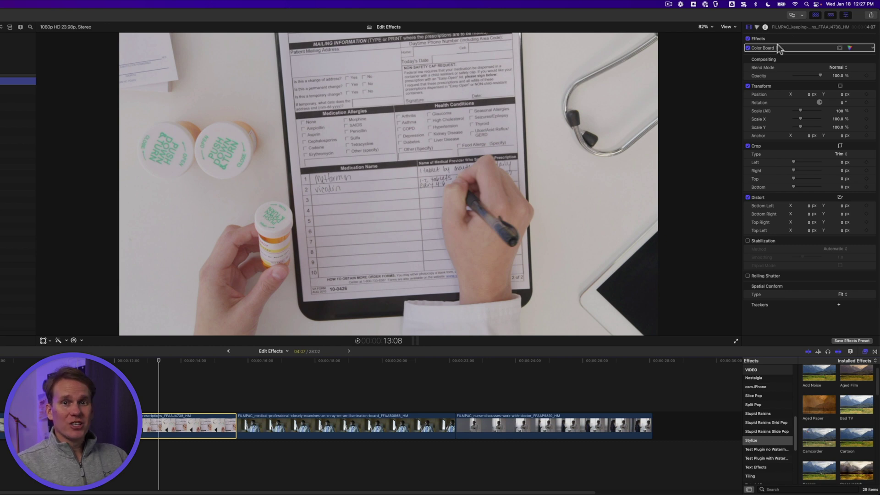
Make Halftone from Stylize the default video effect and apply it to the keeping-track-of-prescriptions clip
{"action": "scroll", "coordinate": [837, 397], "scroll_direction": "down", "scroll_amount": 5}
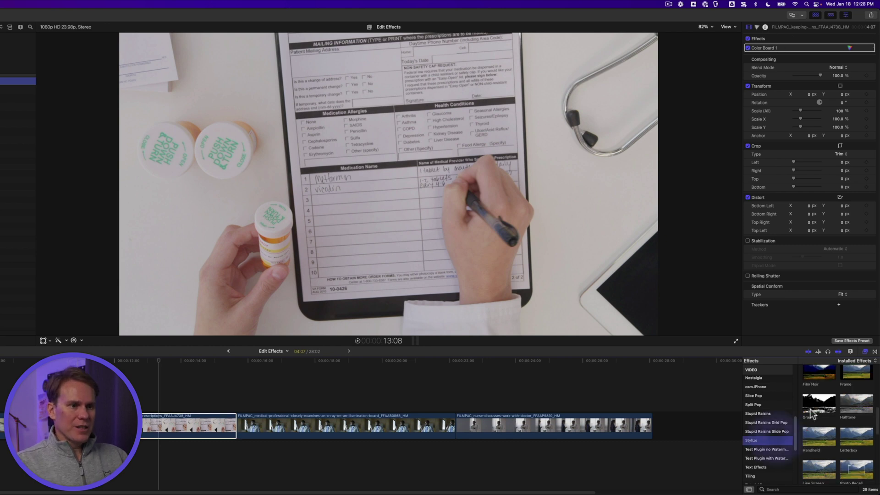
{"action": "scroll", "coordinate": [852, 397], "scroll_direction": "down", "scroll_amount": 2}
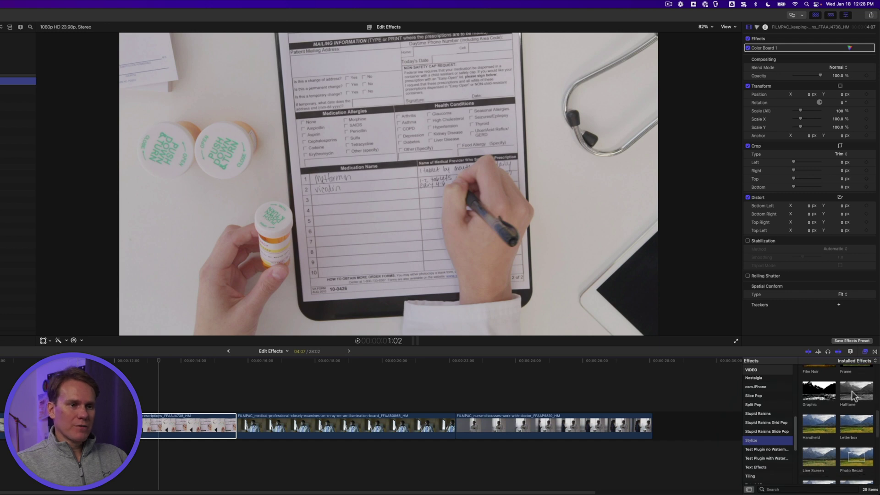
{"action": "right_click", "coordinate": [849, 389]}
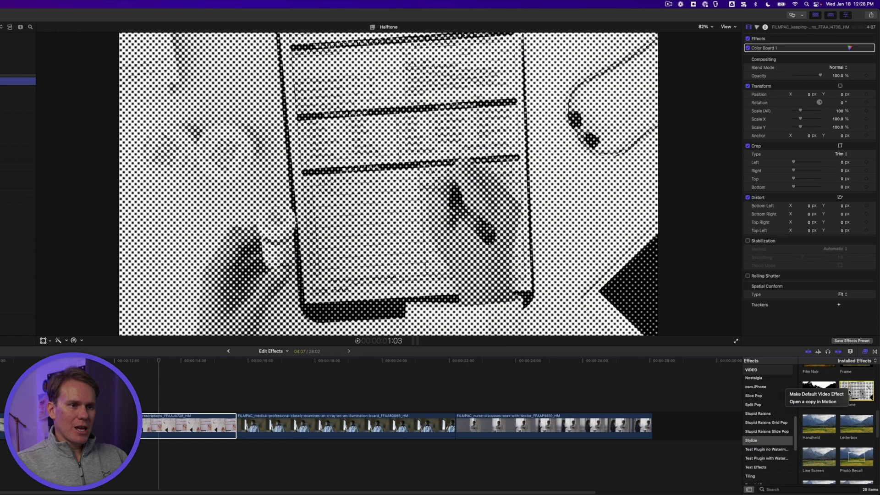
{"action": "left_click", "coordinate": [816, 394]}
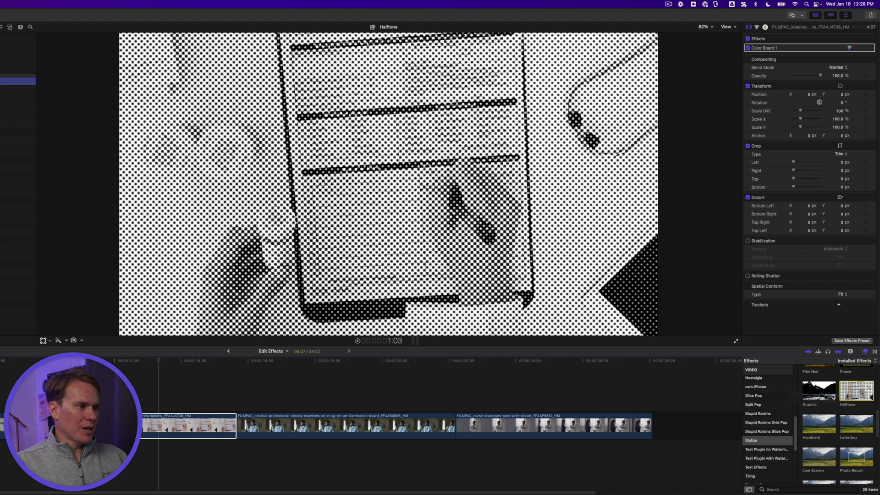
{"action": "key", "text": "alt+e"}
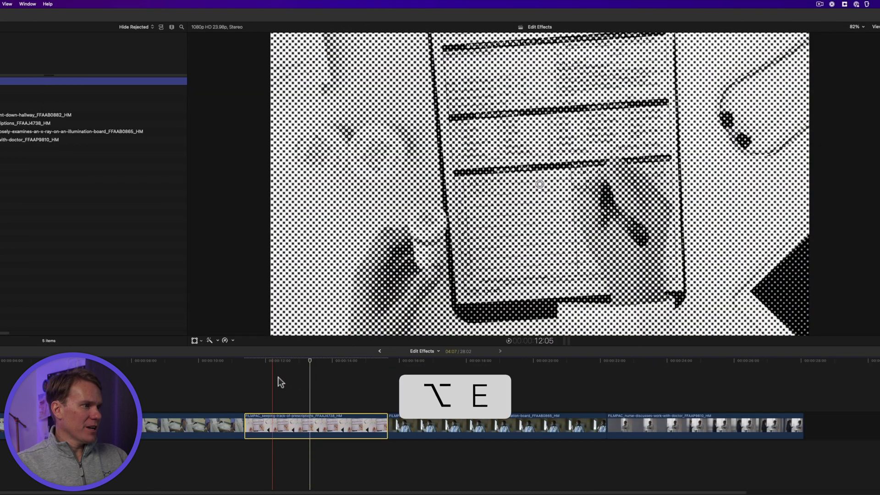
Make Color Board from the Color category the default video effect
{"action": "left_click", "coordinate": [879, 435]}
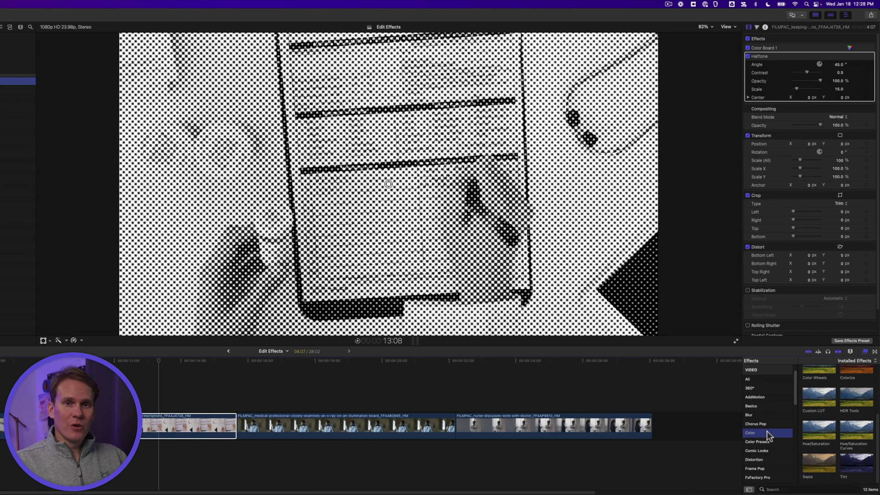
{"action": "scroll", "coordinate": [825, 431], "scroll_direction": "up", "scroll_amount": 3}
{"action": "right_click", "coordinate": [823, 415]}
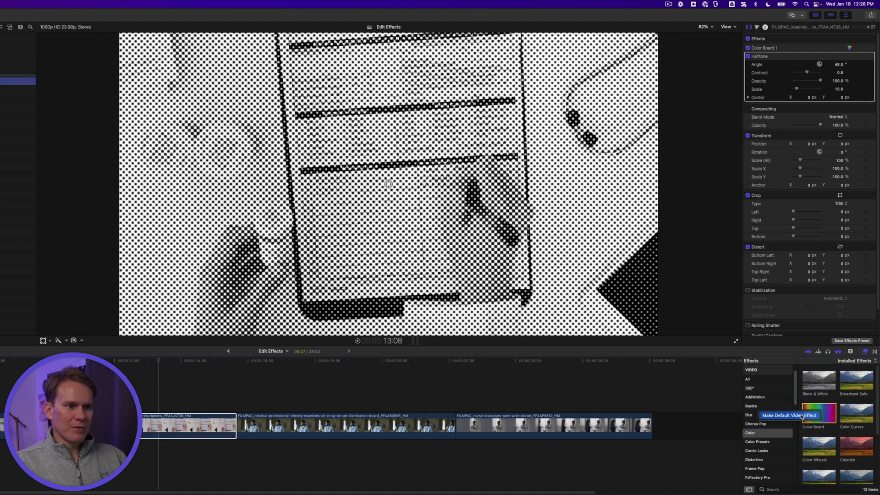
{"action": "left_click", "coordinate": [801, 415]}
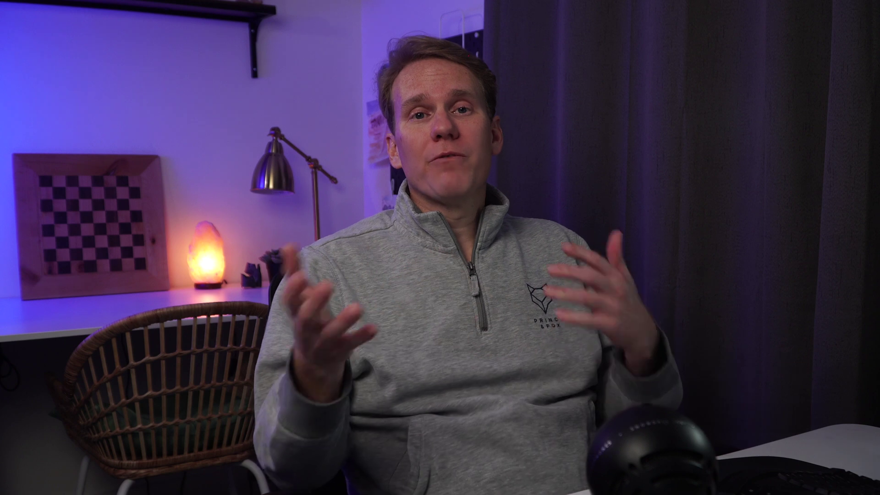
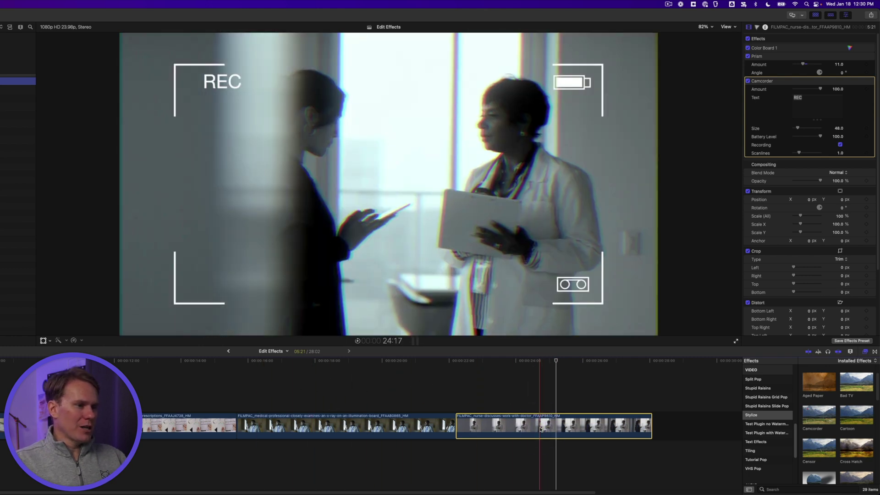
Copy all effects from the nurse-discusses-work-with-doctor clip onto the x-ray clip, and remove the pasted effects
{"action": "key", "text": "super+c"}
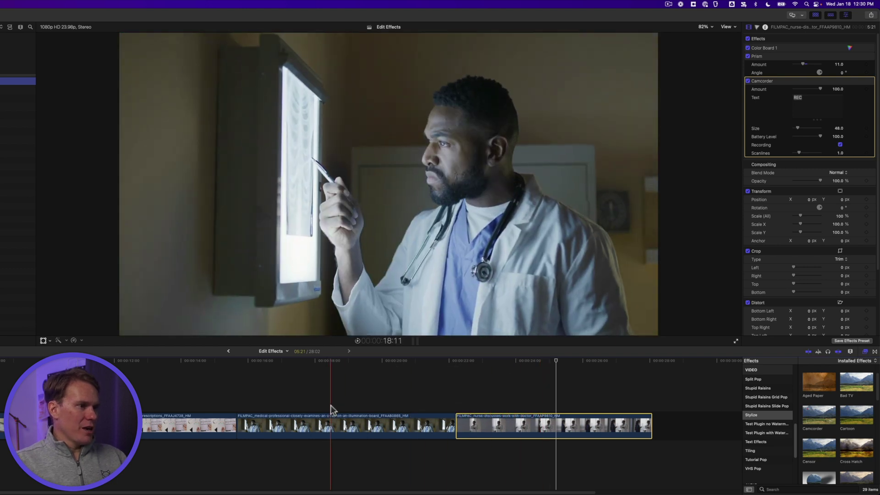
{"action": "left_click", "coordinate": [330, 407]}
{"action": "left_click", "coordinate": [335, 429]}
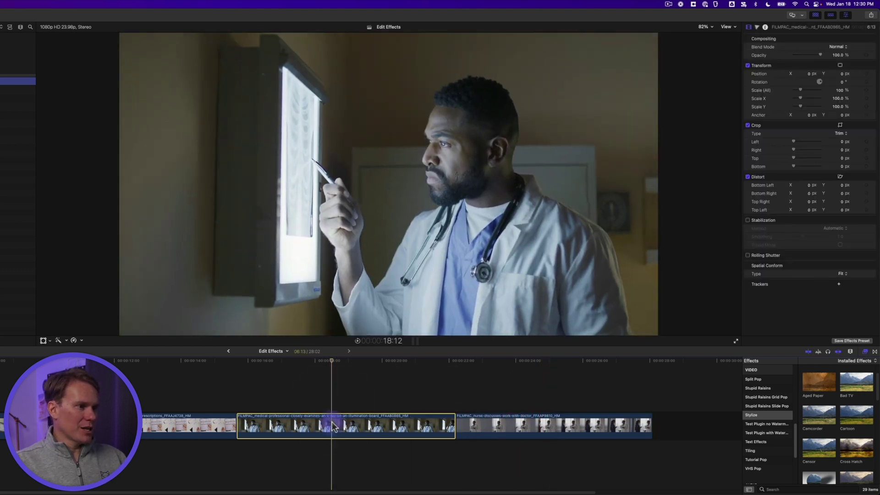
{"action": "key", "text": "alt+super+v"}
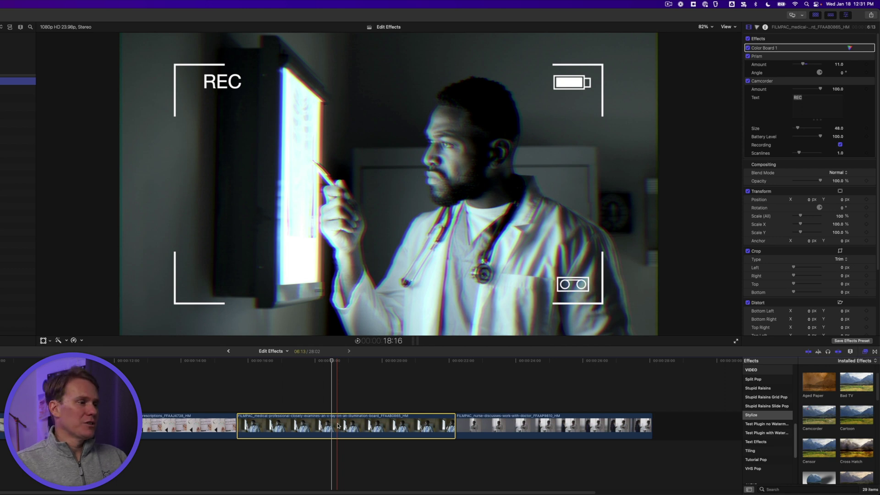
{"action": "key", "text": "alt+super+x"}
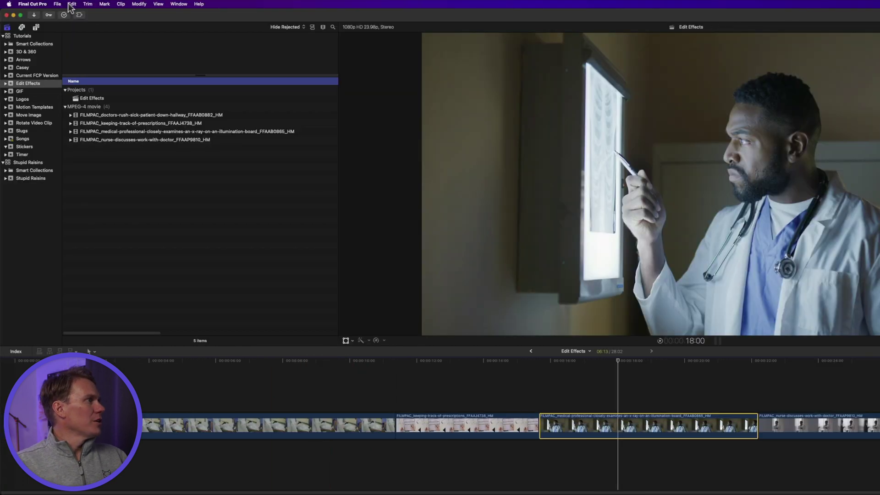
Paste only the copied Prism effect onto the x-ray clip, excluding Color Board 1 and Camcorder, and play the clip
{"action": "left_click", "coordinate": [71, 7]}
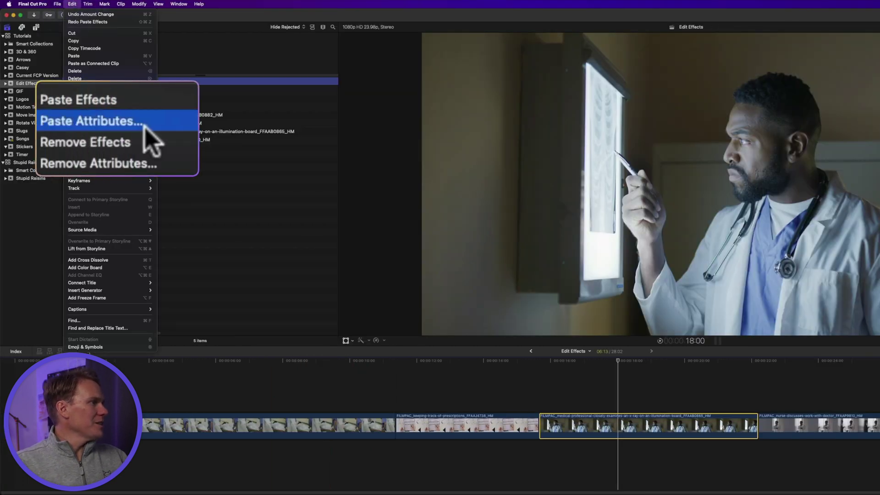
{"action": "key", "text": "shift+super+v"}
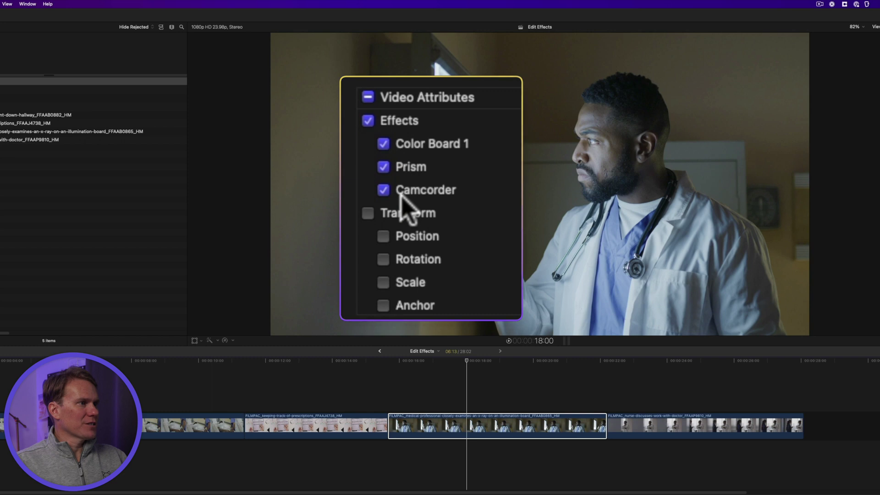
{"action": "left_click", "coordinate": [384, 144]}
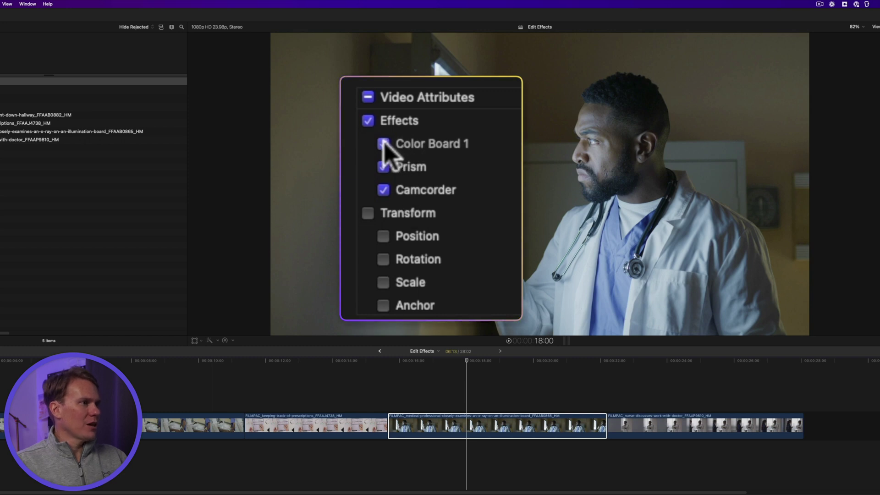
{"action": "left_click", "coordinate": [383, 190]}
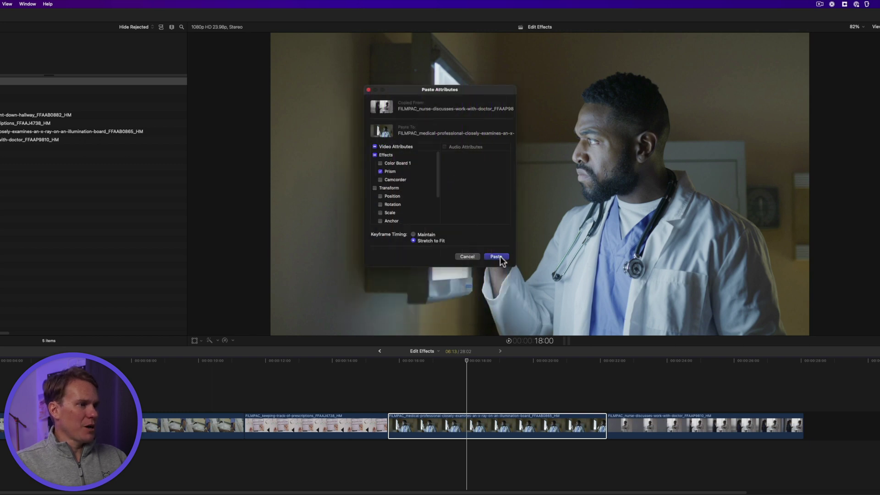
{"action": "left_click", "coordinate": [496, 257]}
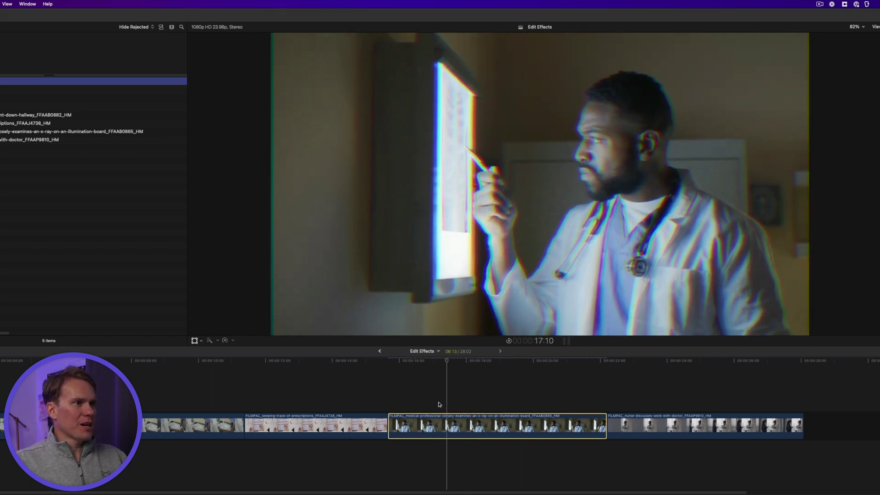
{"action": "key", "text": "space"}
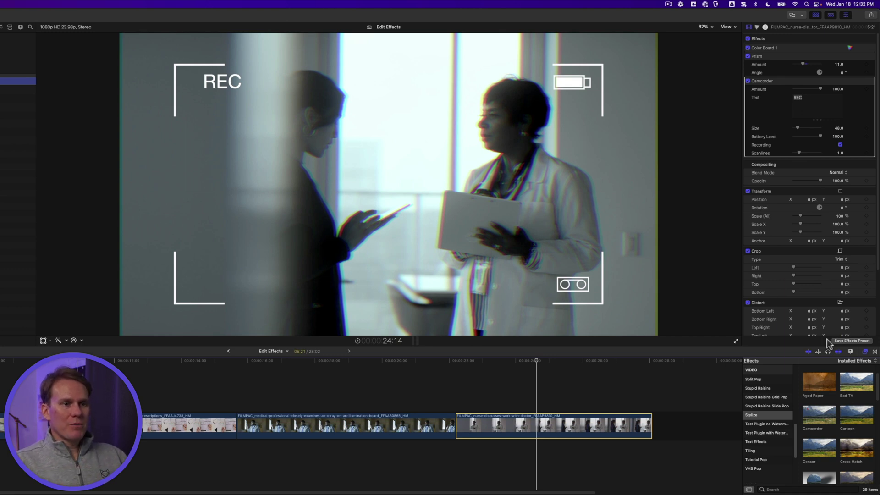
Save the nurse clip's Color Board 1, Prism and Camcorder effects as a preset named Creepin in the Stupid Raisins category
{"action": "left_click", "coordinate": [848, 340]}
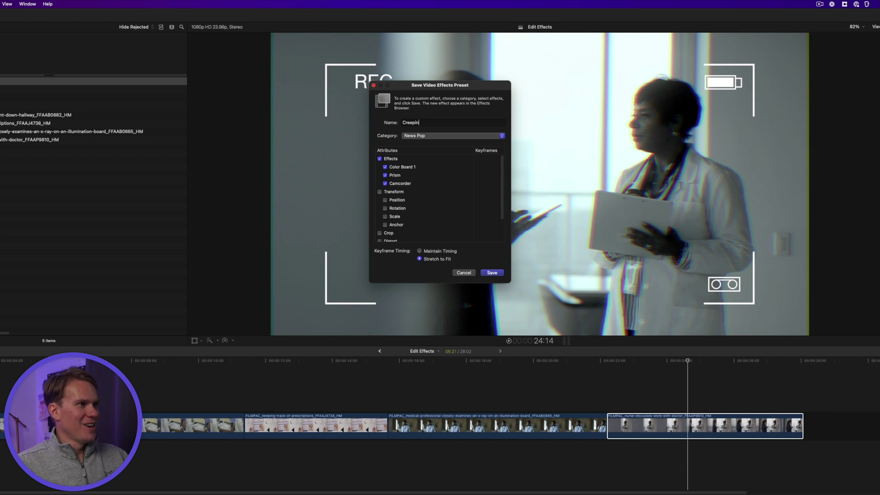
{"action": "left_click", "coordinate": [433, 136]}
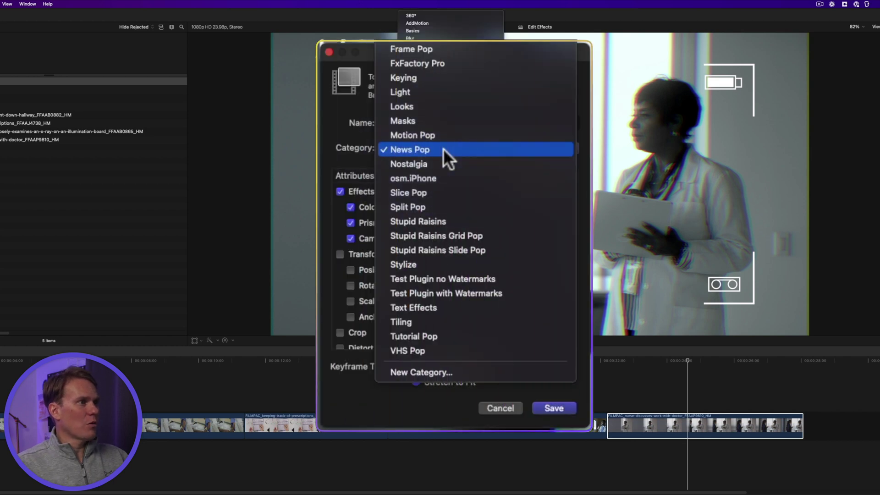
{"action": "left_click", "coordinate": [426, 223]}
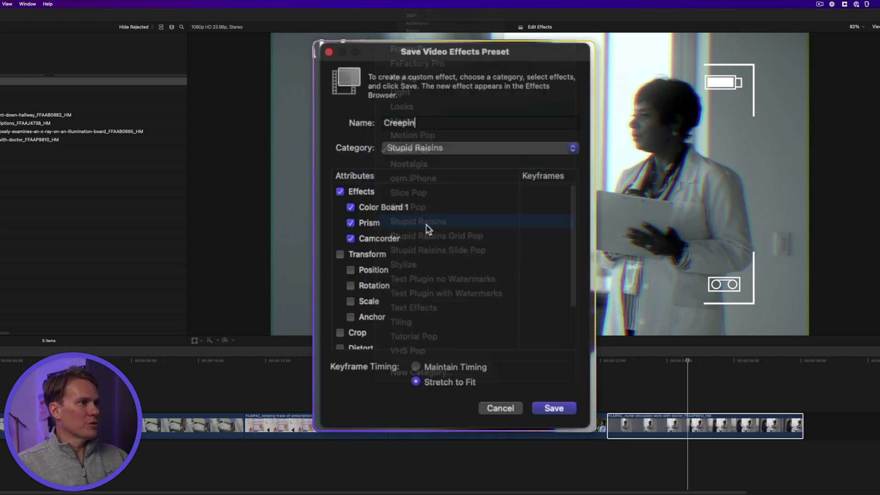
{"action": "left_click", "coordinate": [436, 152]}
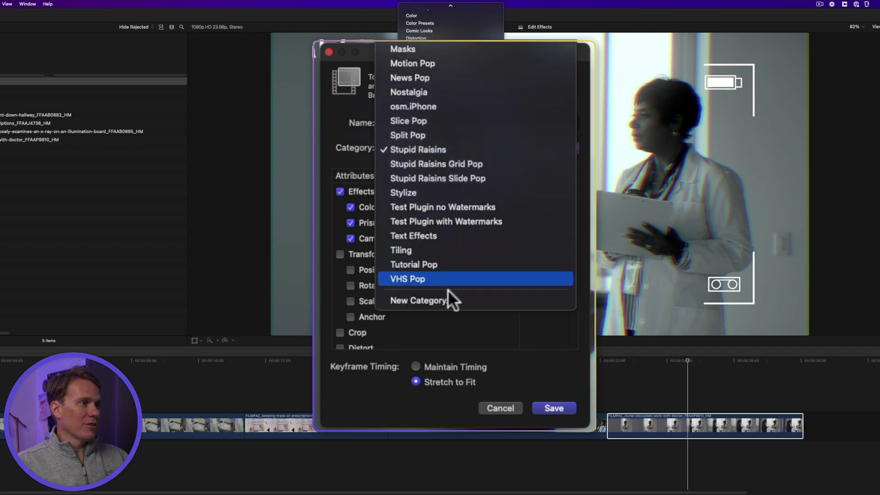
{"action": "left_click", "coordinate": [348, 146]}
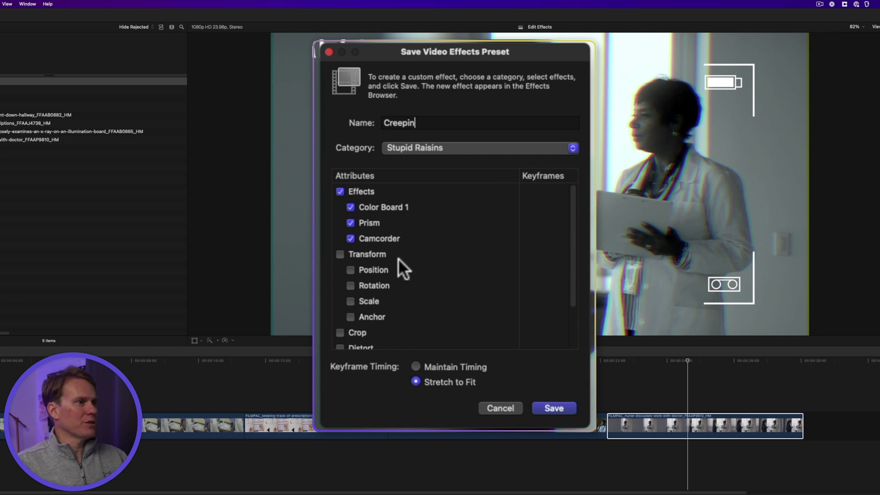
{"action": "left_click", "coordinate": [553, 407]}
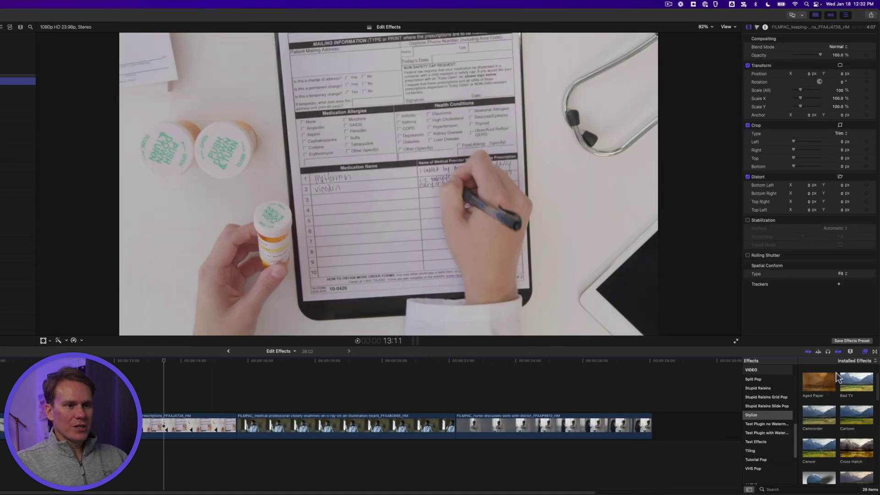
Apply the Creepin preset from the Stupid Raisins category to the keeping-track-of-prescriptions clip and play the clip
{"action": "scroll", "coordinate": [781, 414], "scroll_direction": "down", "scroll_amount": 2}
{"action": "scroll", "coordinate": [781, 431], "scroll_direction": "up", "scroll_amount": 3}
{"action": "left_click", "coordinate": [761, 413]}
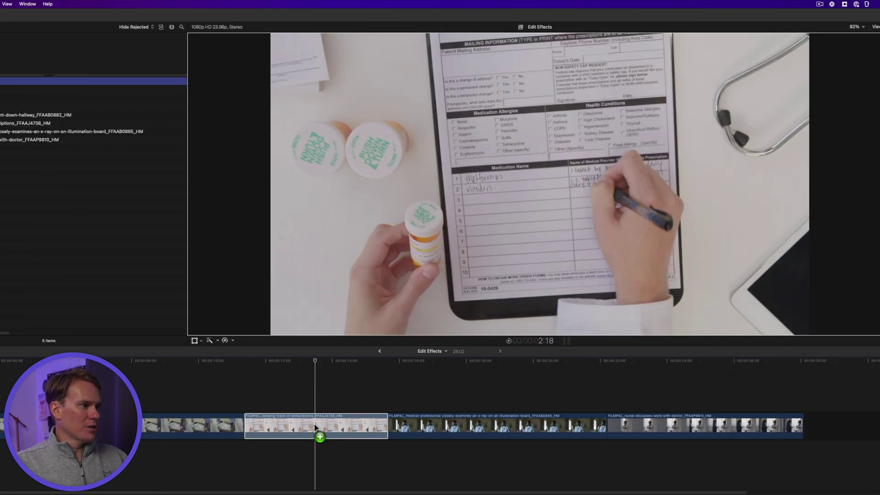
{"action": "left_click", "coordinate": [164, 426]}
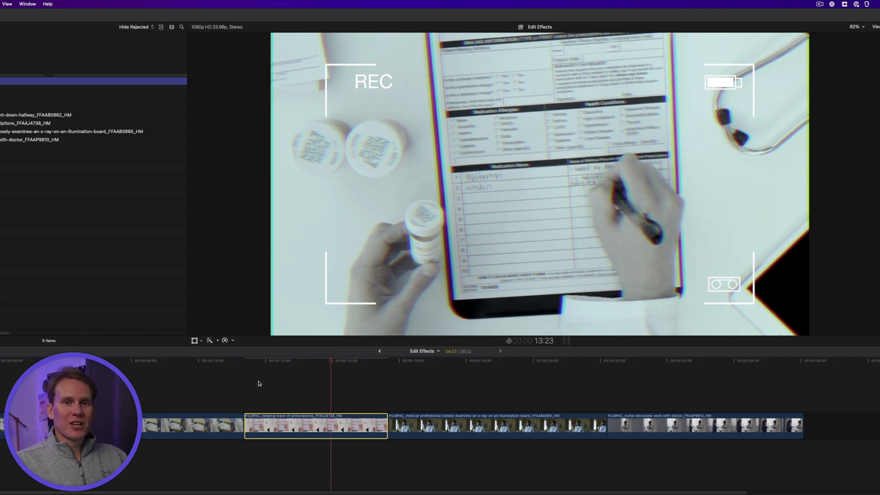
{"action": "key", "text": "space"}
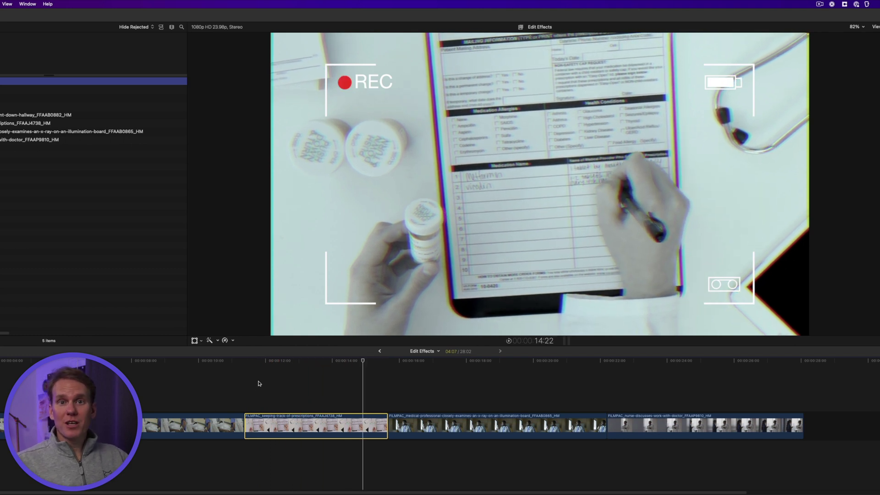